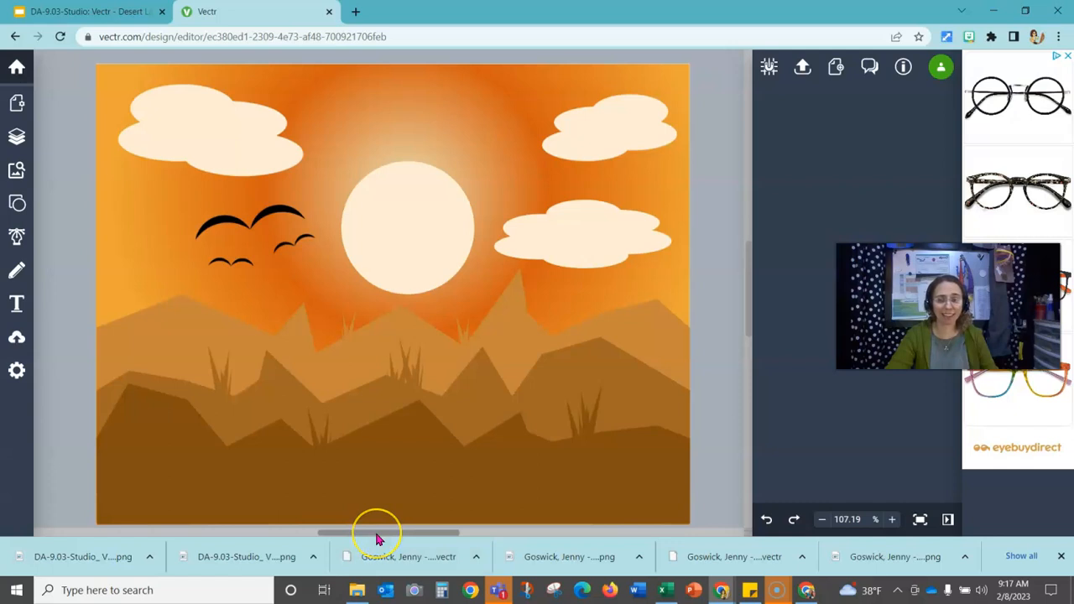
Examine the desert scene and its mountain layers one after another
drag(378, 539, 441, 534)
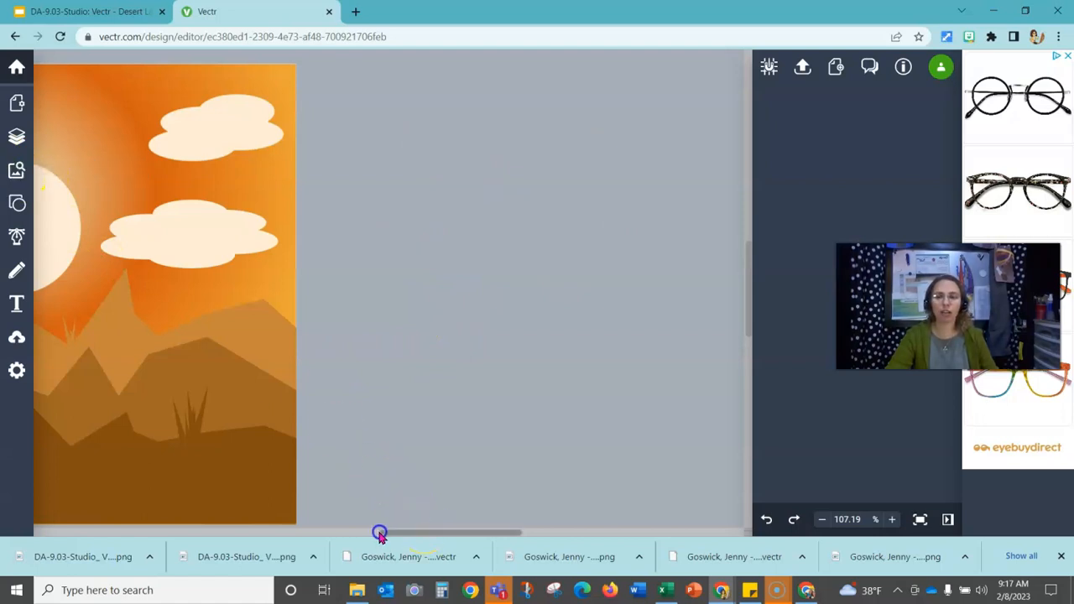
drag(412, 529, 351, 535)
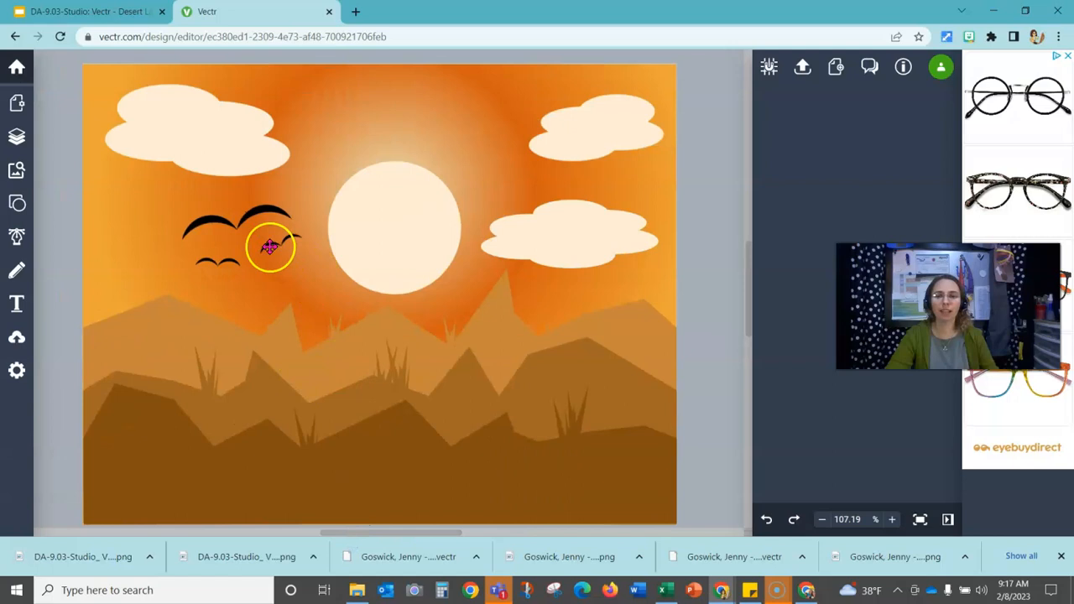
click(332, 345)
click(349, 379)
click(339, 423)
click(365, 463)
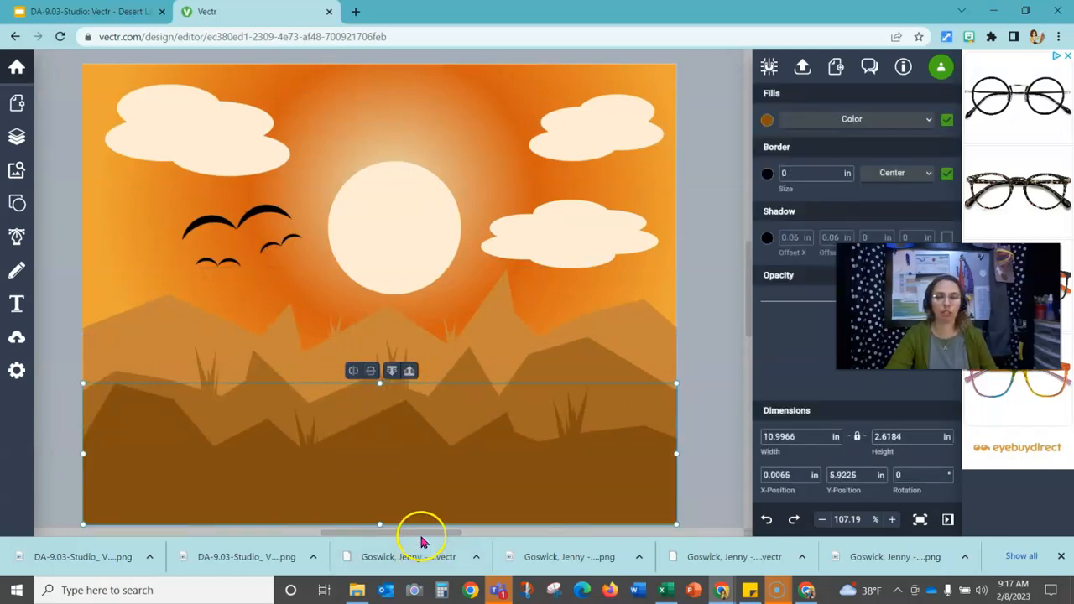
click(689, 284)
Draw a tall rounded rectangle about 0.67 in wide and 4.7 in high on the empty area beside the artboard
drag(436, 532, 508, 534)
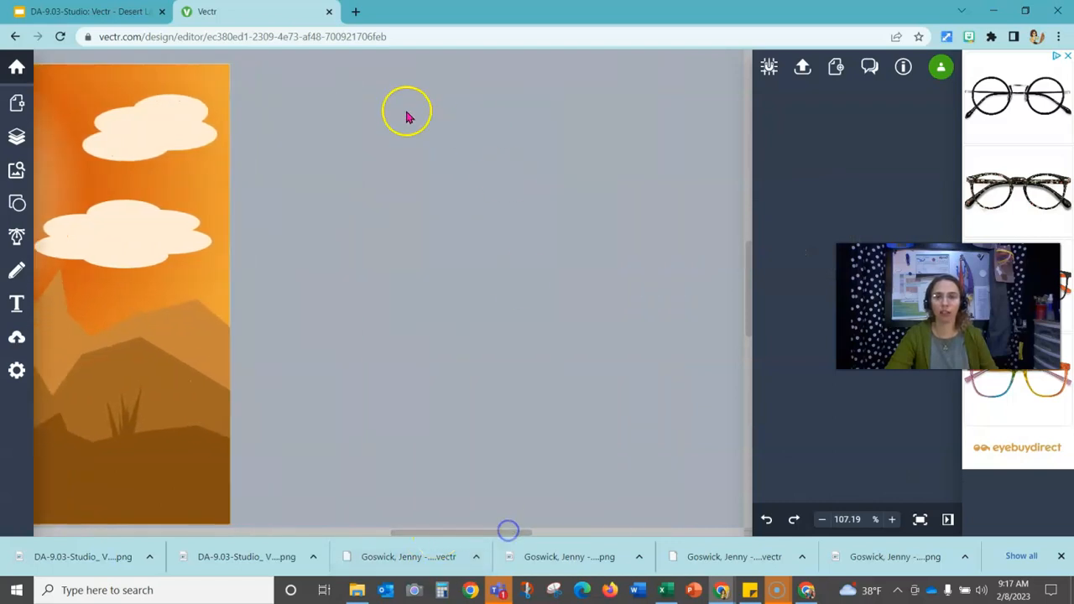
click(17, 204)
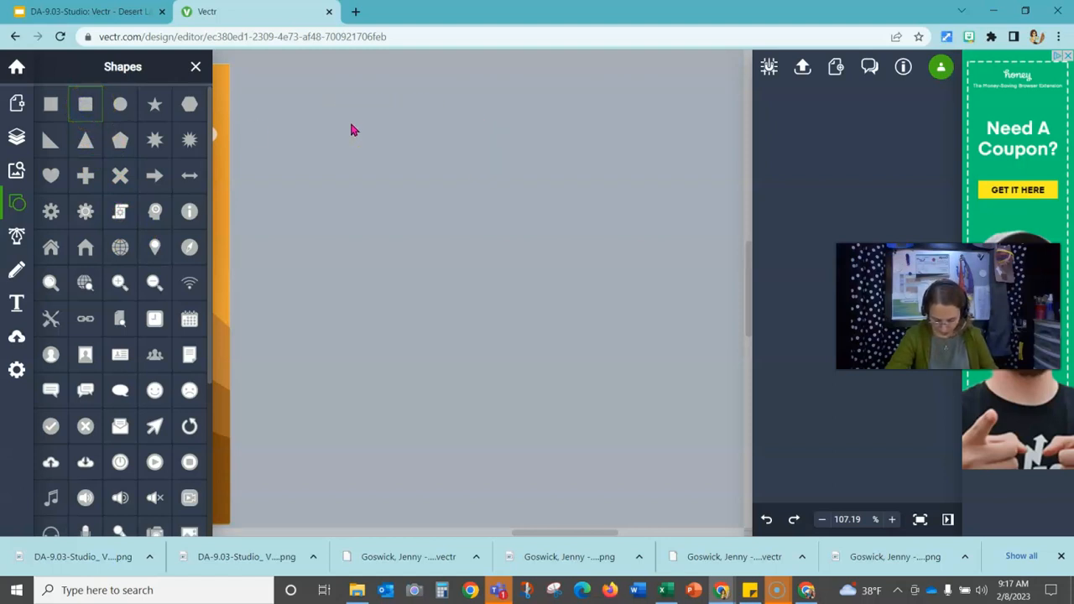
mouse_move(356, 130)
mouse_down()
mouse_move(378, 338)
mouse_move(505, 318)
mouse_move(417, 347)
mouse_move(412, 359)
mouse_move(432, 367)
mouse_up()
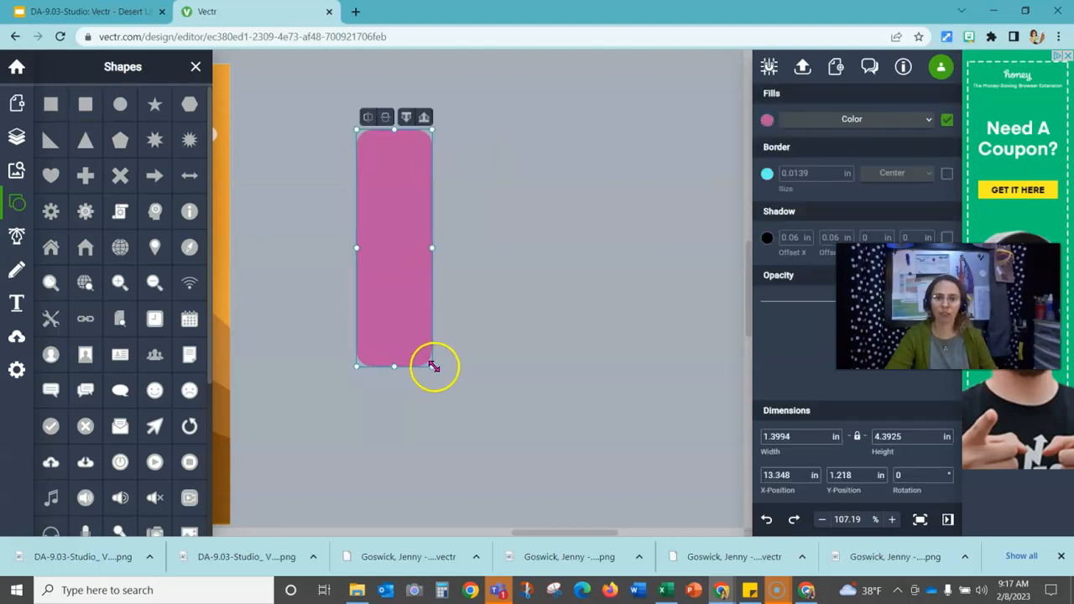
drag(433, 367, 393, 386)
click(436, 299)
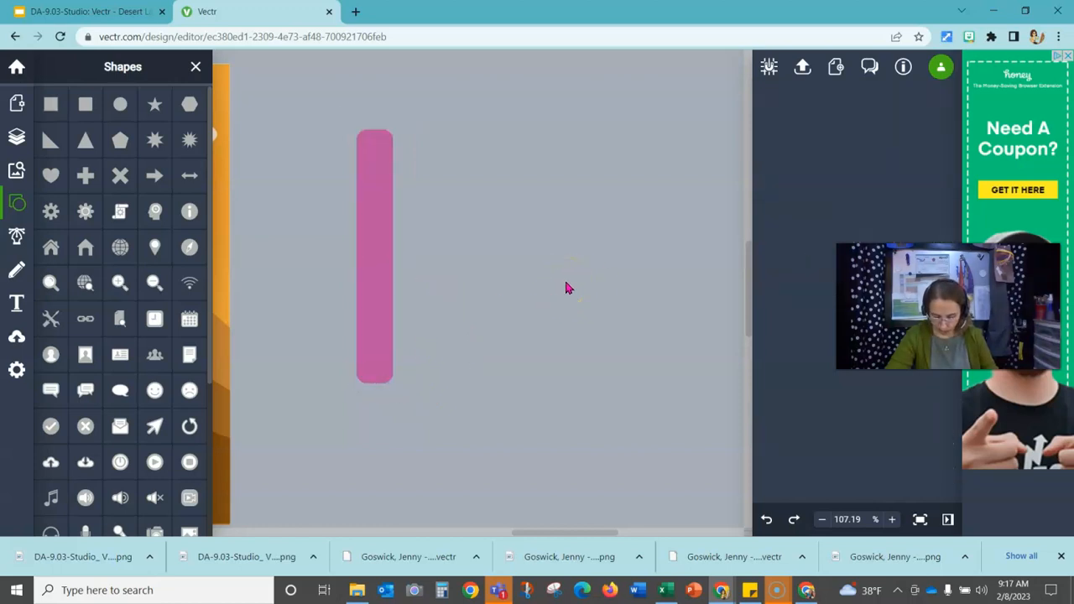
Increase the corner radius of the tall rectangle to the maximum so both ends are fully rounded
click(379, 303)
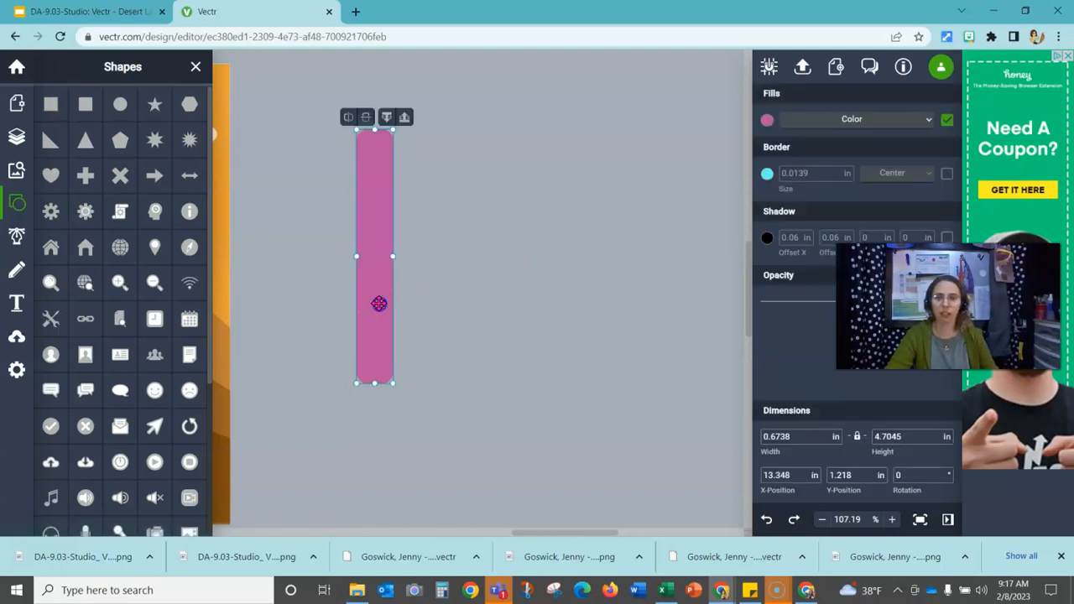
double_click(378, 306)
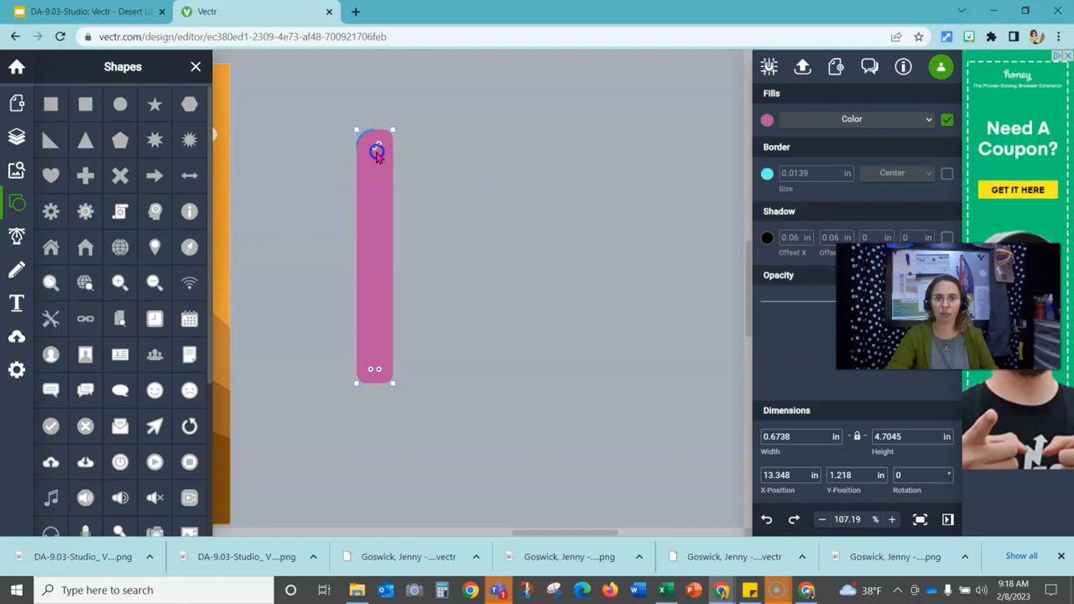
drag(377, 152, 379, 154)
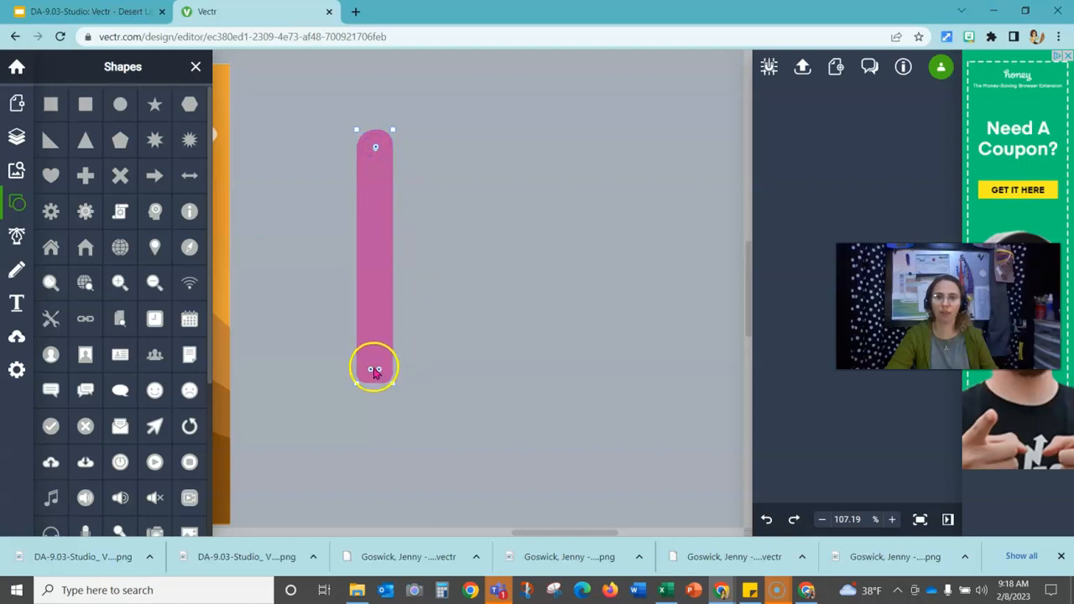
mouse_move(364, 367)
mouse_down()
mouse_move(375, 362)
mouse_move(354, 361)
mouse_up()
double_click(371, 340)
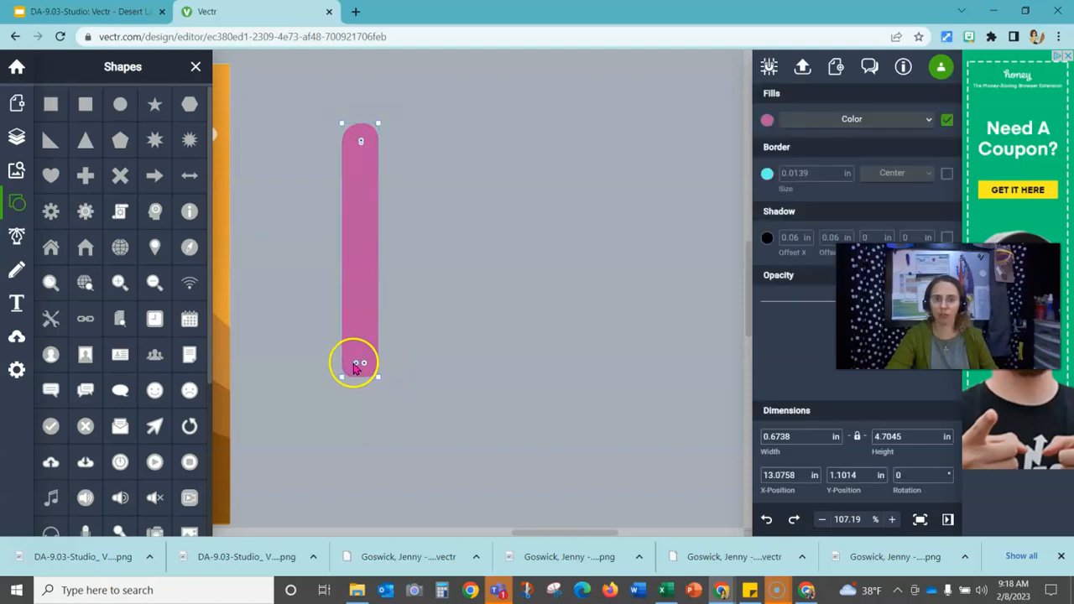
drag(362, 357, 364, 369)
double_click(363, 345)
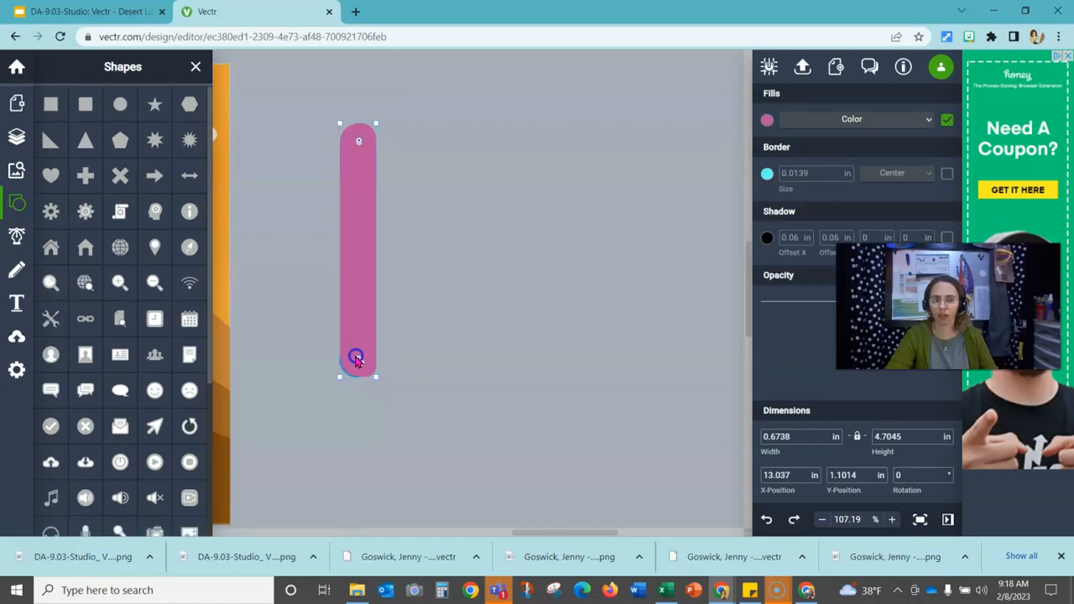
drag(357, 359, 363, 368)
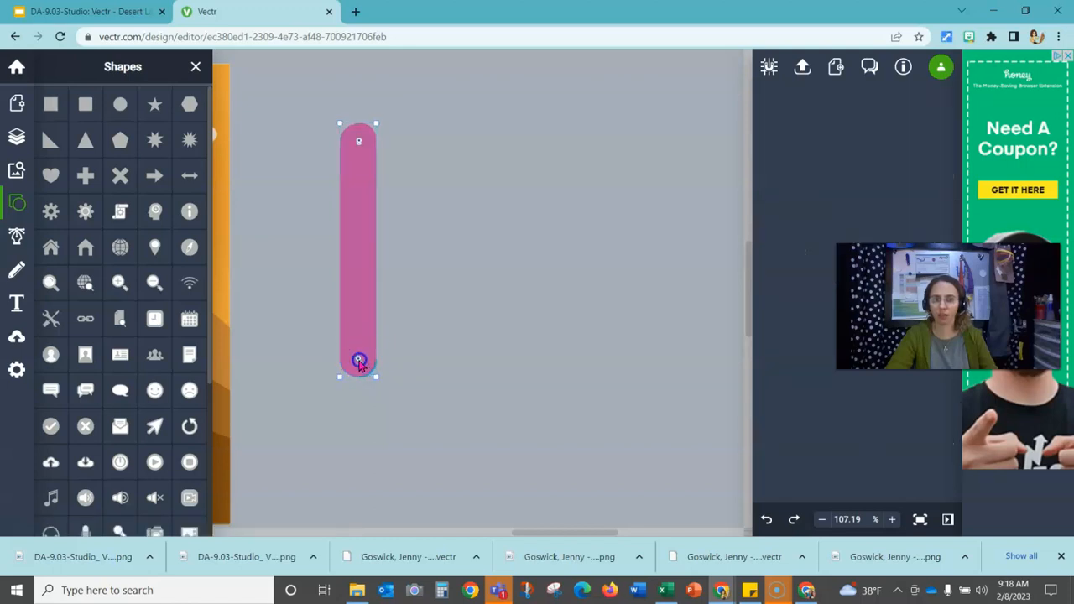
click(430, 342)
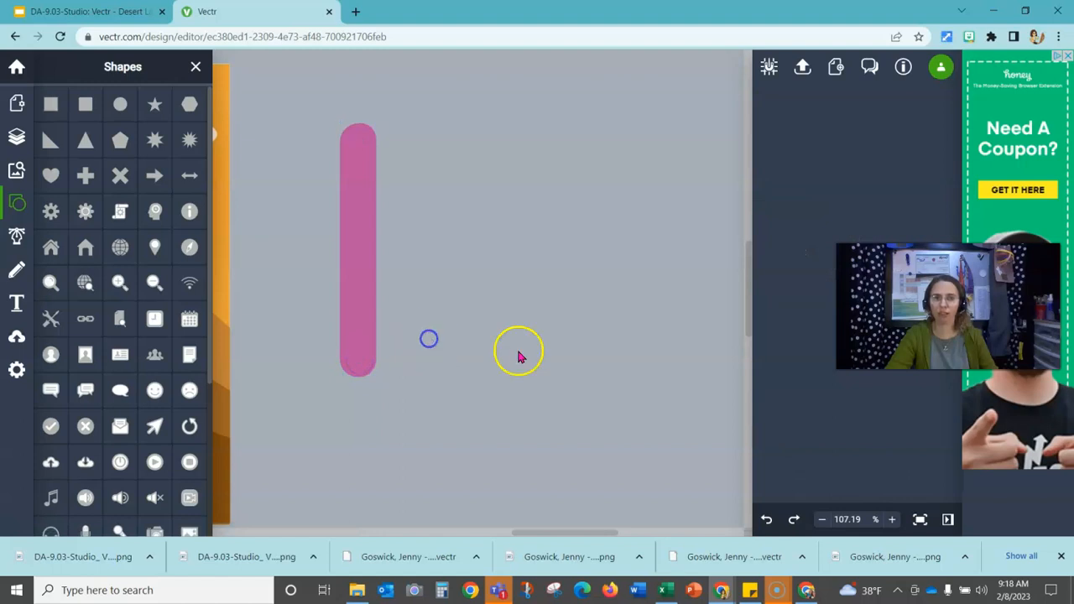
Duplicate the rounded bar and scale one bar to about 0.48 by 3.39 in, placed left of the taller one
click(361, 290)
key(ctrl+d)
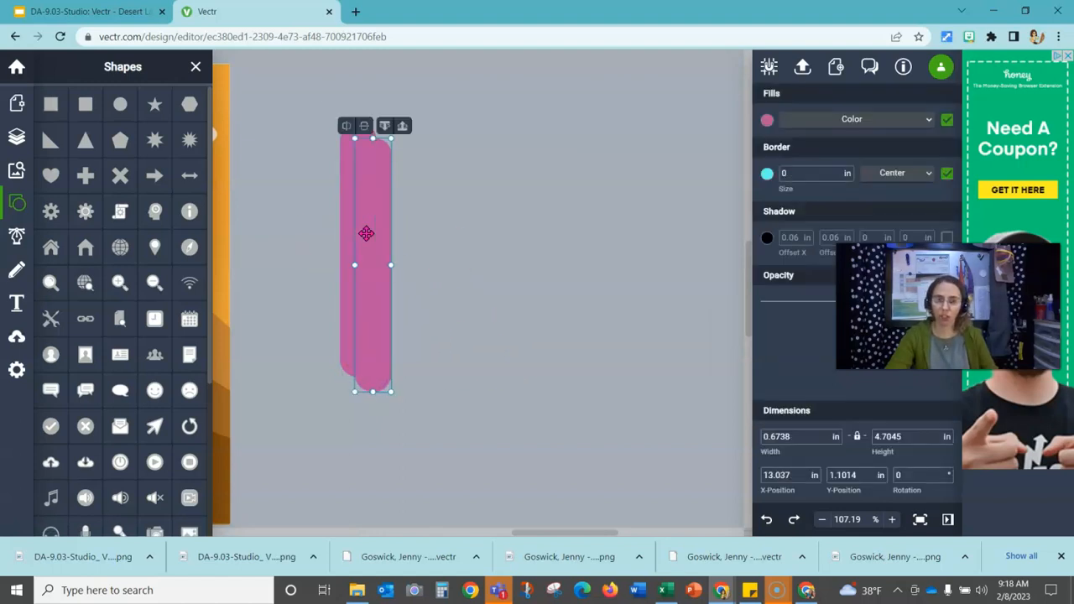
drag(389, 260, 441, 243)
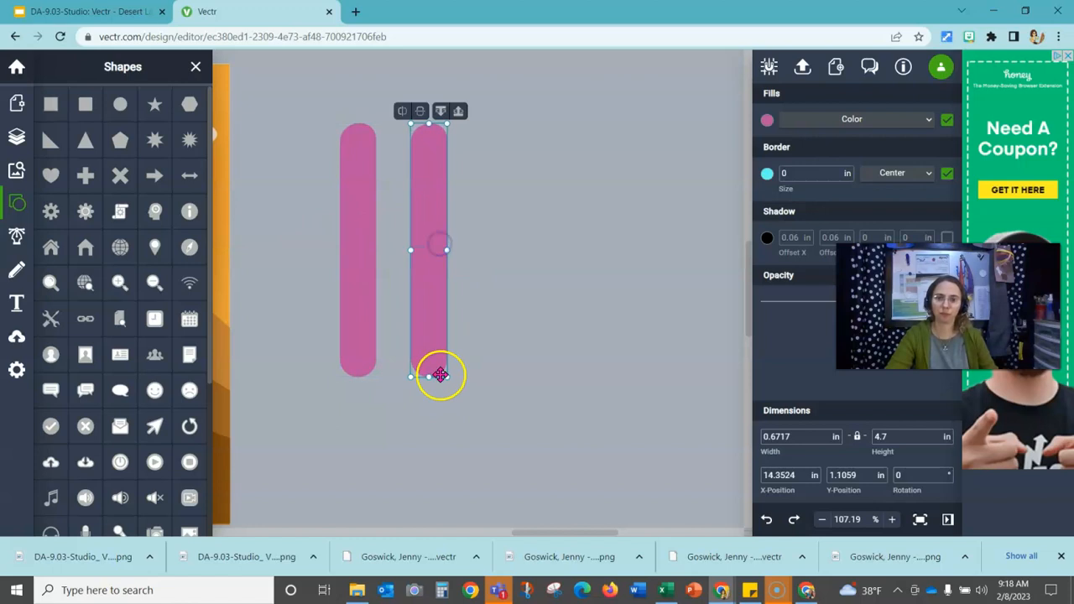
drag(448, 376, 422, 314)
drag(425, 249, 492, 303)
drag(308, 295, 388, 302)
Duplicate the smaller bar and rotate the copy 90° to make a horizontal bar
click(387, 299)
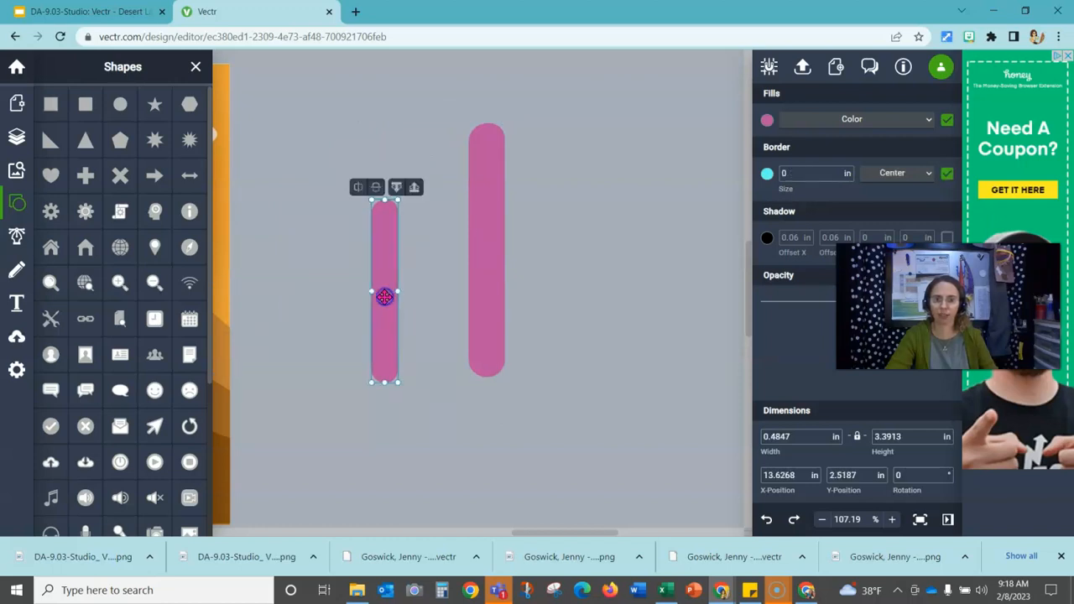
key(ctrl+d)
drag(410, 264, 442, 276)
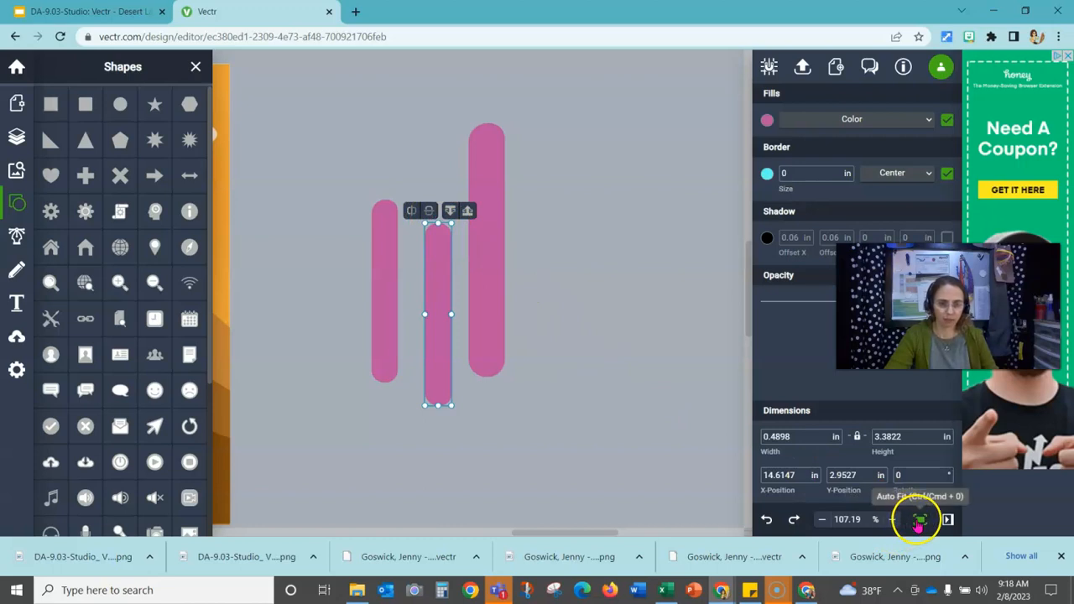
click(946, 474)
drag(946, 476, 947, 477)
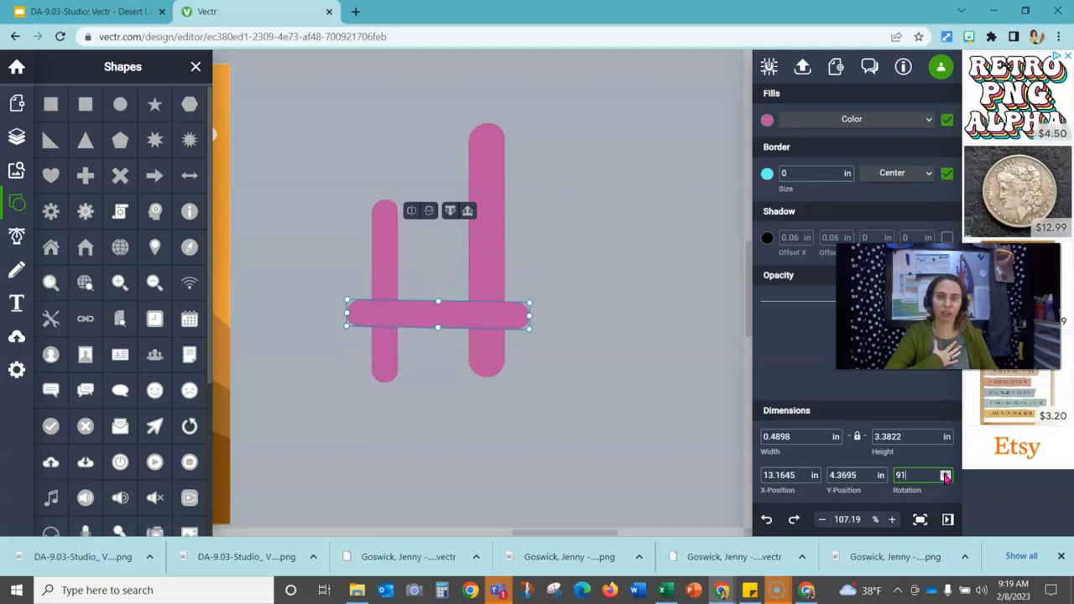
Shorten the horizontal bar and position it so it connects the lower ends of the two vertical bars
drag(475, 317, 453, 364)
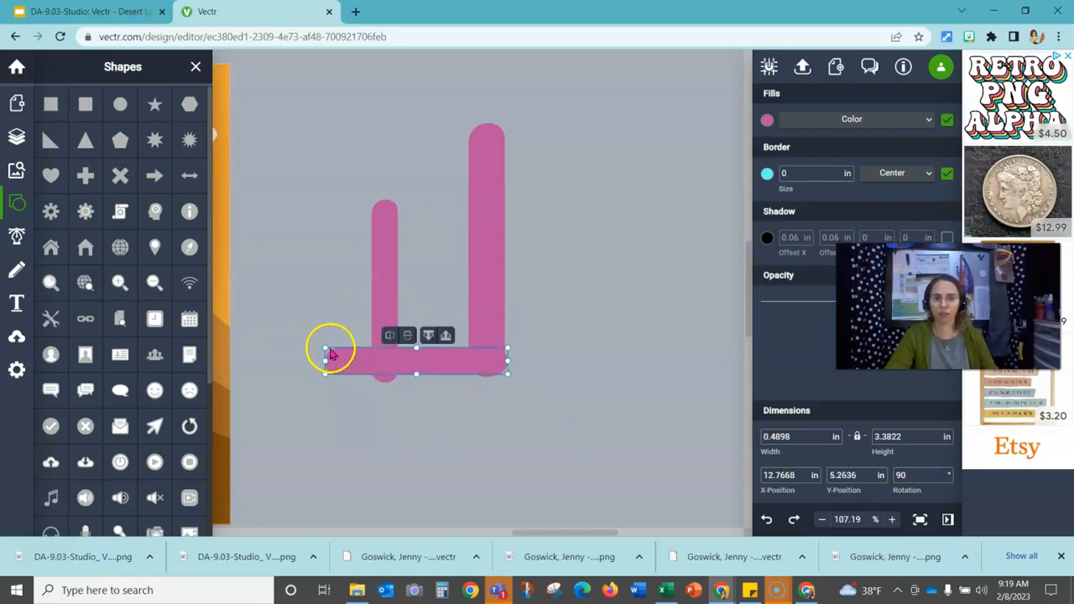
drag(325, 347, 374, 334)
drag(438, 355, 439, 336)
drag(441, 380, 440, 381)
drag(436, 336, 461, 368)
click(563, 330)
click(464, 369)
click(366, 312)
drag(389, 291, 391, 285)
click(507, 435)
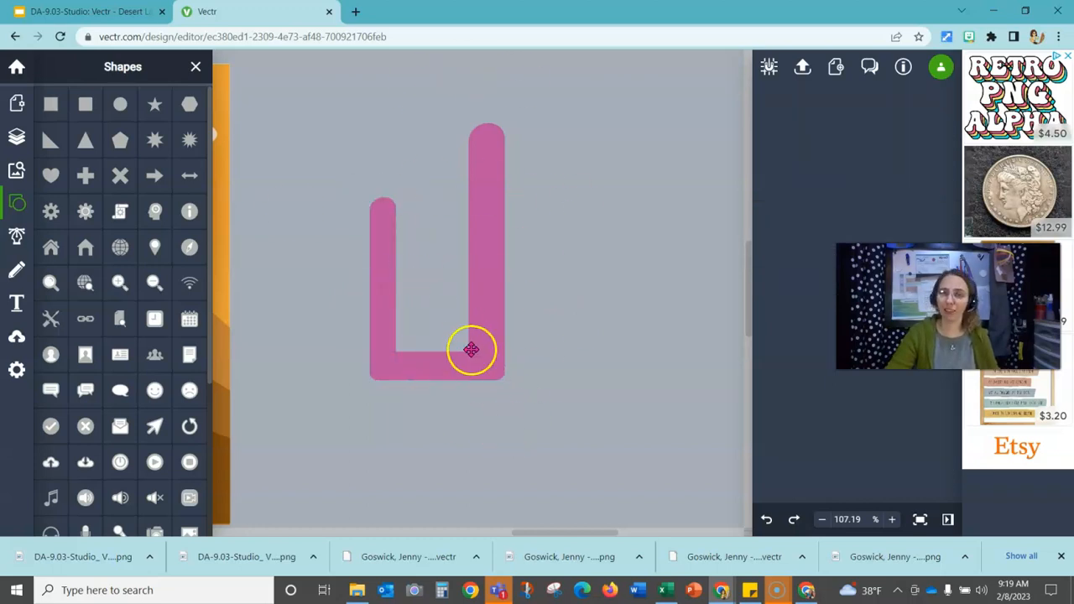
Copy the tall bar and place the copy between the two arms, extending below the crossbar as the cactus trunk
click(480, 294)
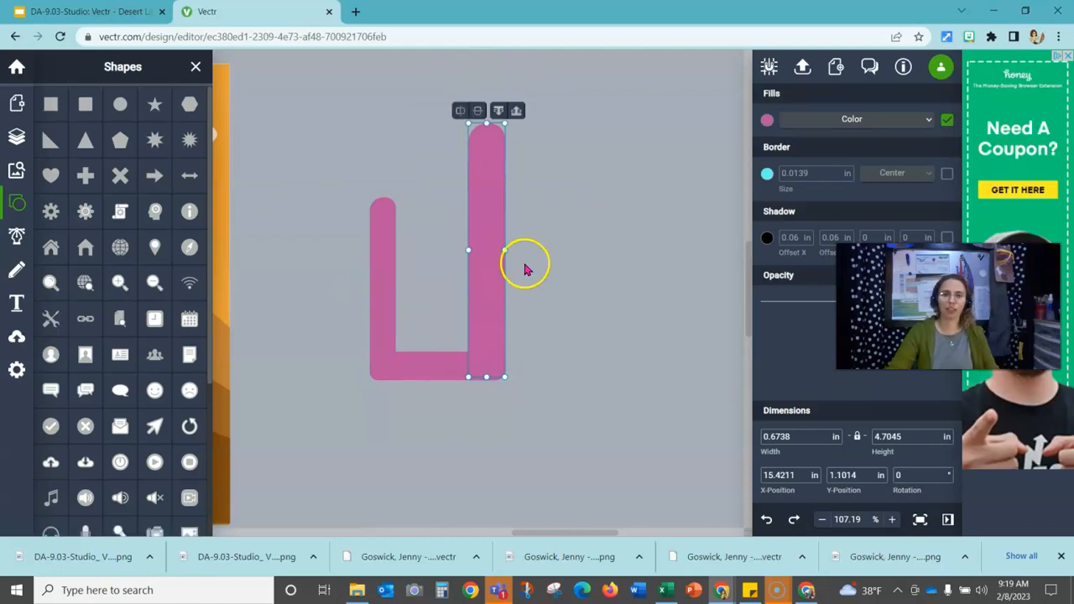
key(ctrl+c)
key(ctrl+v)
drag(495, 238, 426, 374)
click(426, 373)
drag(433, 410, 436, 408)
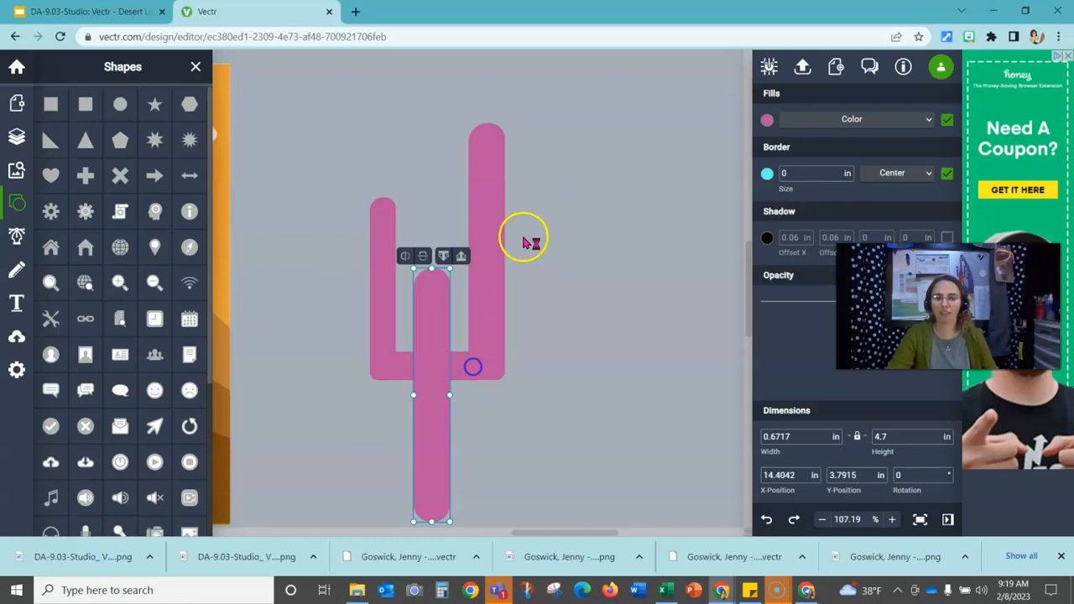
Try to unite the four cactus bars into one shape
drag(535, 105, 343, 521)
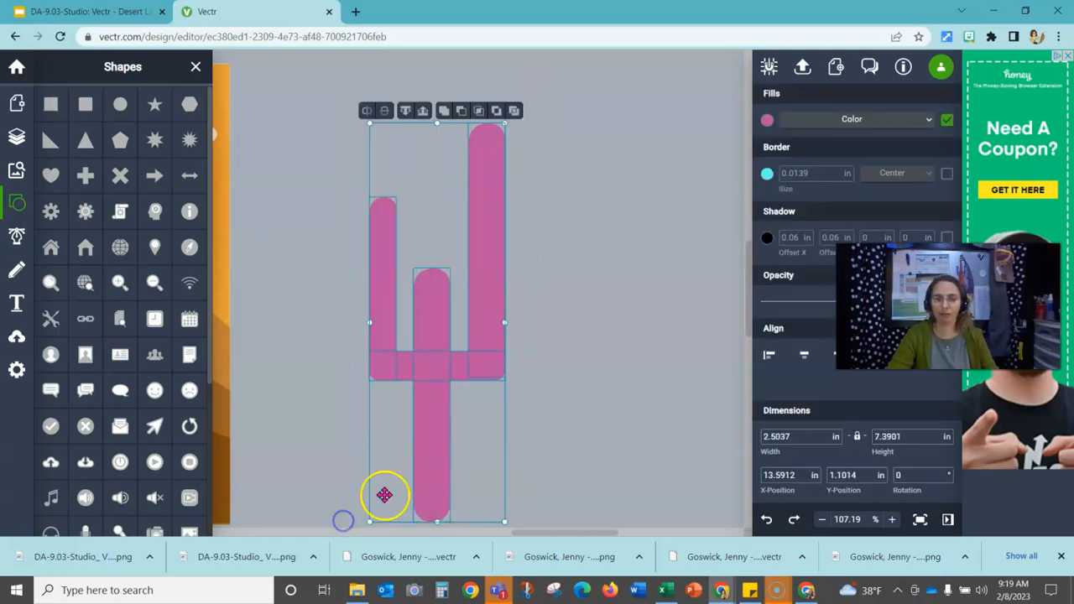
click(446, 112)
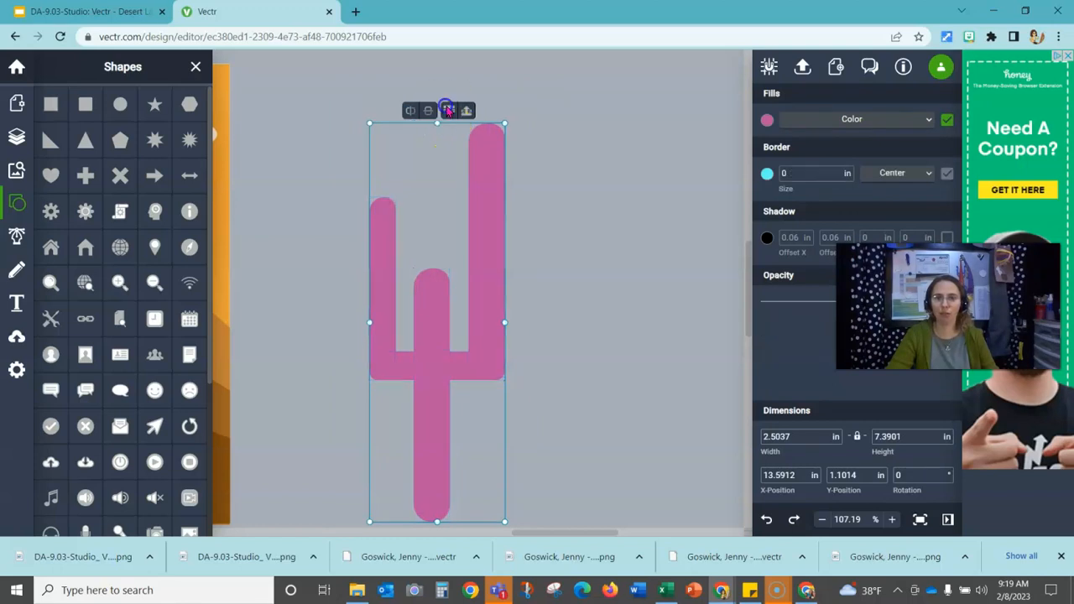
click(574, 250)
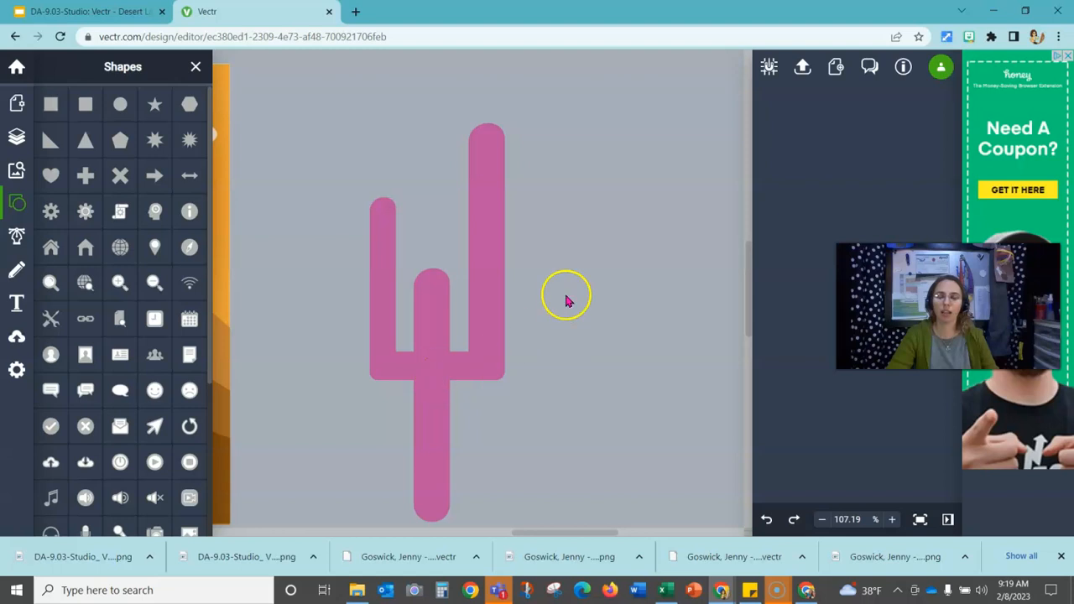
click(767, 519)
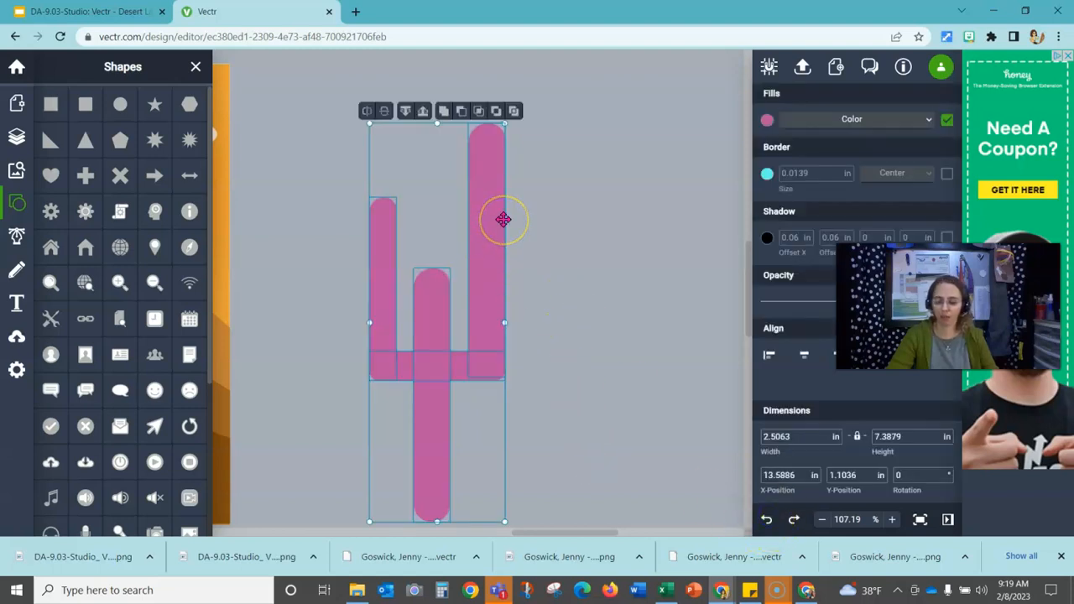
Duplicate the four-bar cactus as a spare beside the original and unite the original's bars into one shape
key(ctrl+d)
drag(446, 352, 630, 331)
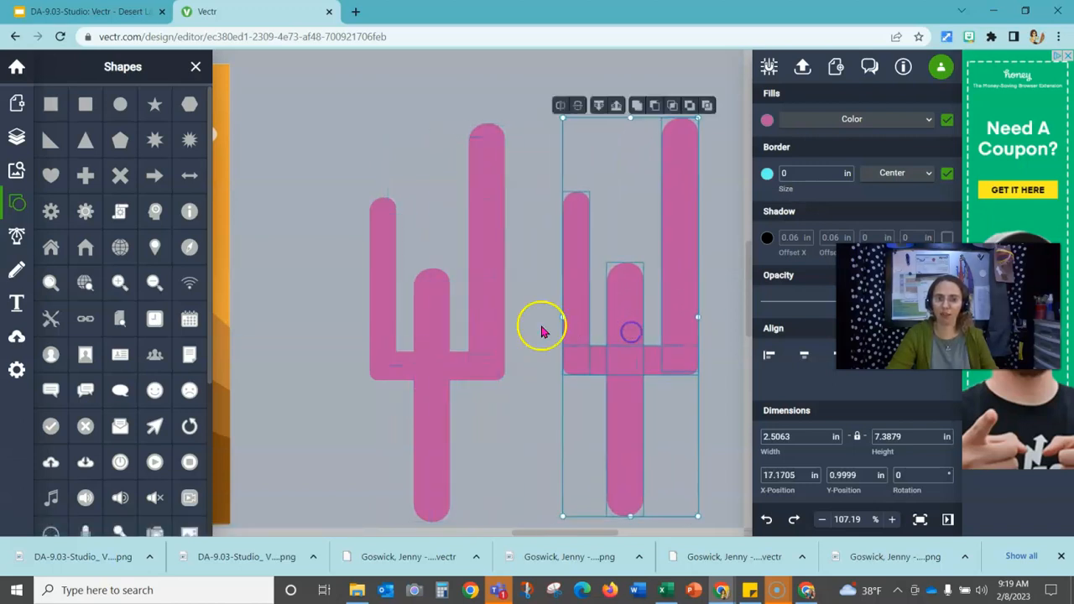
click(350, 160)
drag(528, 88, 357, 521)
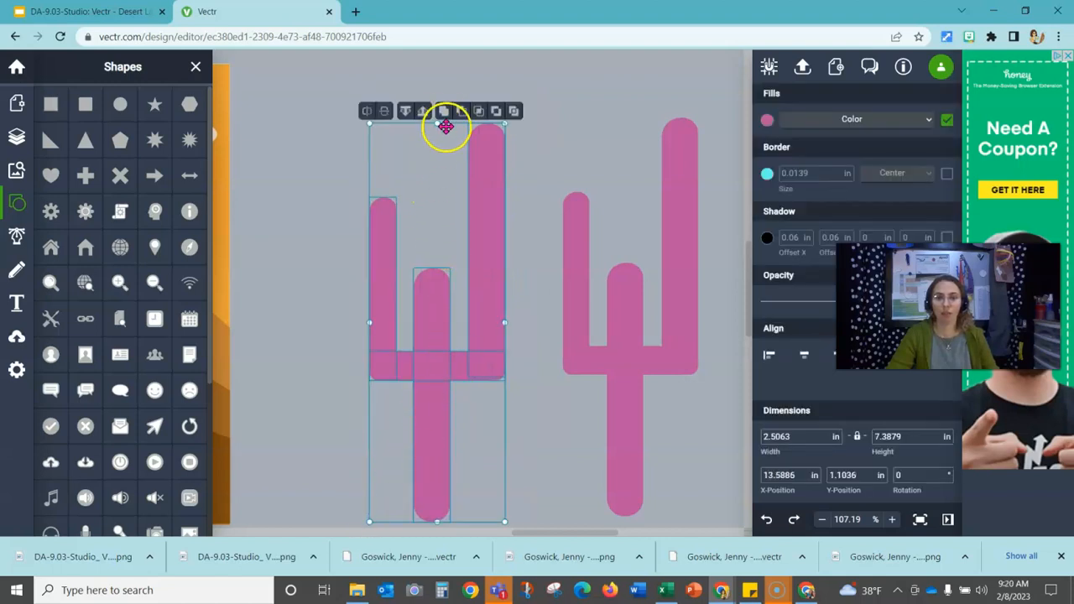
click(443, 111)
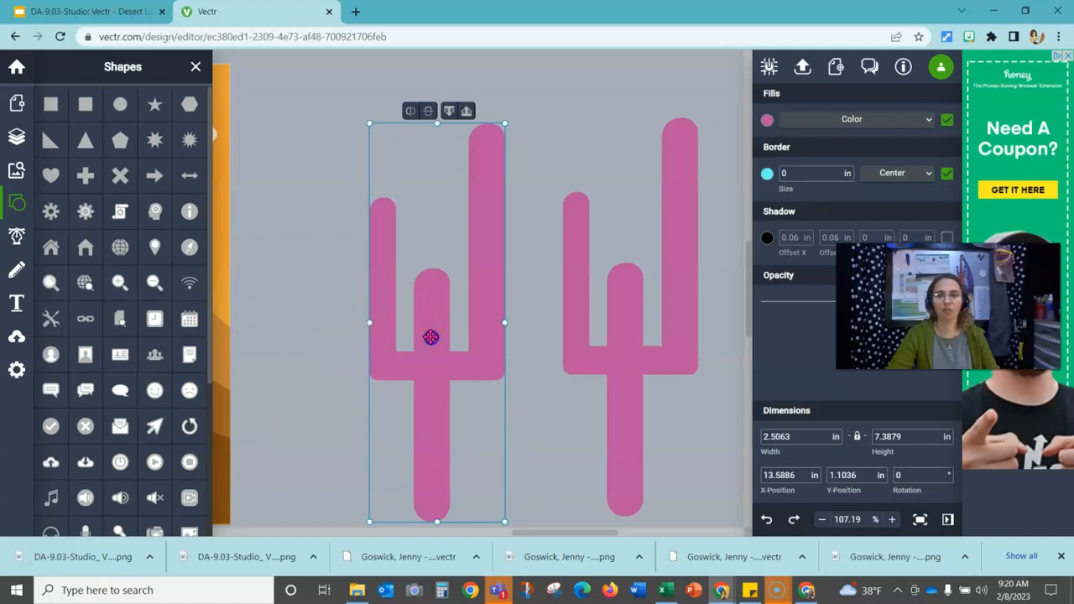
Move the cactus onto the desert scene, right of centre at about X 6.43 in and Y 0.83 in
drag(430, 337, 252, 319)
drag(533, 530, 479, 537)
drag(624, 311, 426, 322)
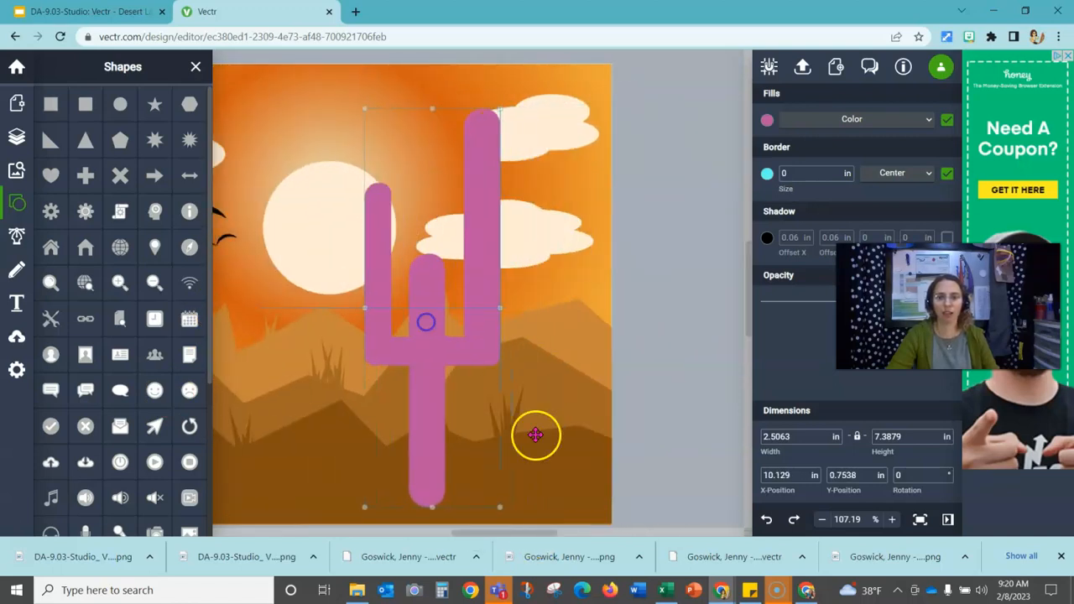
drag(495, 539, 481, 519)
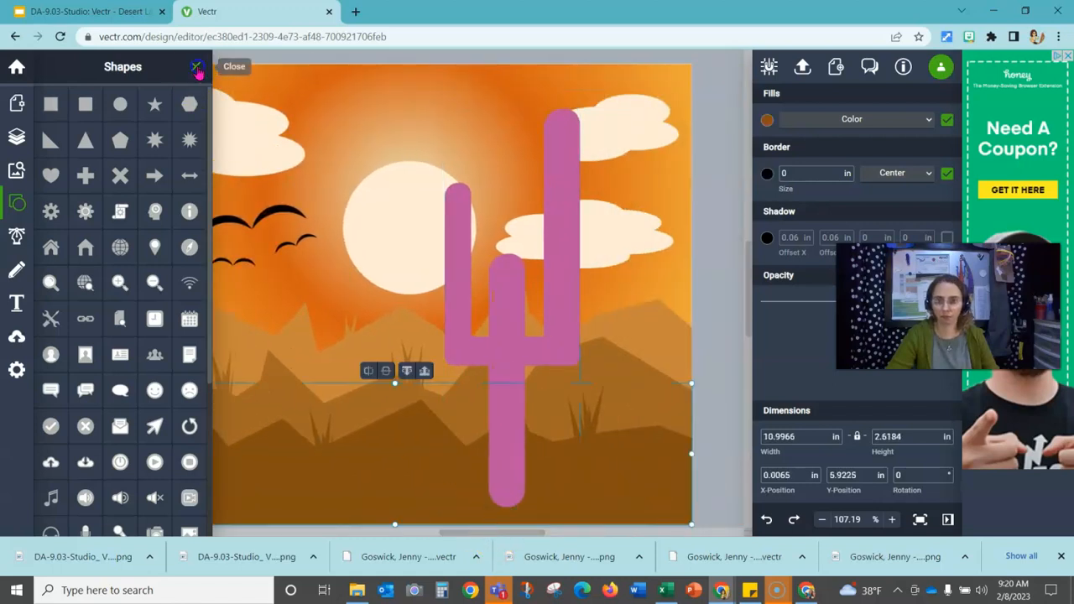
click(195, 66)
click(708, 280)
Fill the pink cactus on the desert scene with the front hills' dark brown (130, 77, 16), sampled with the eyedropper
click(497, 304)
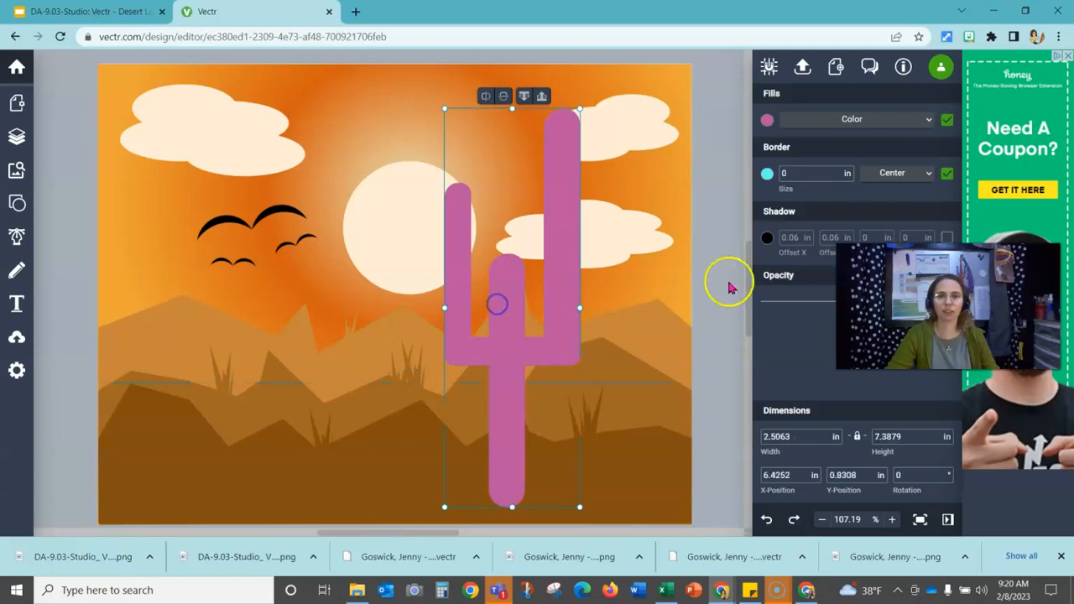
click(766, 121)
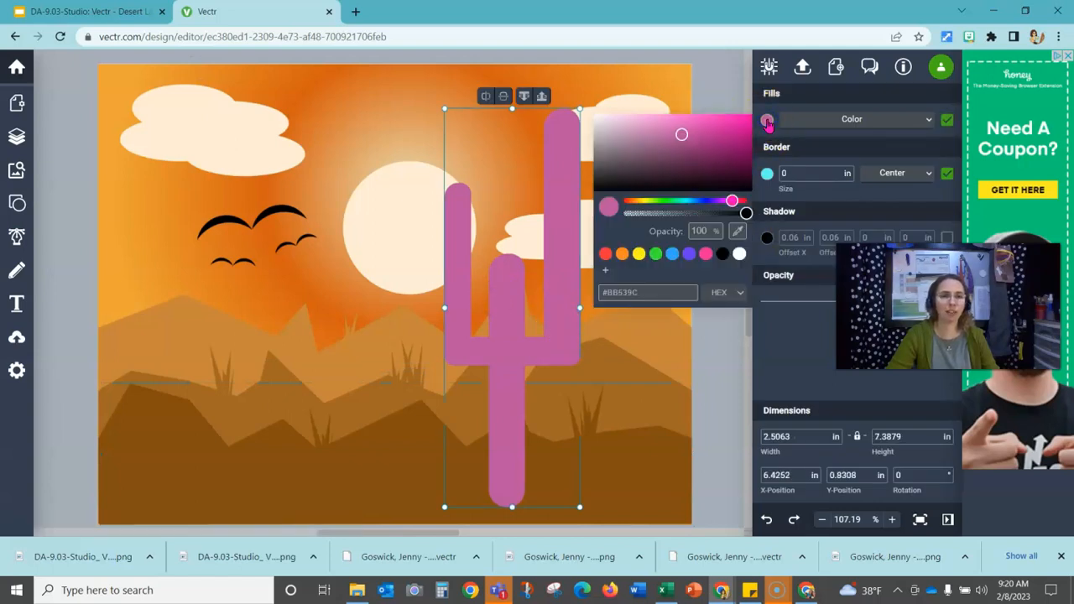
click(737, 232)
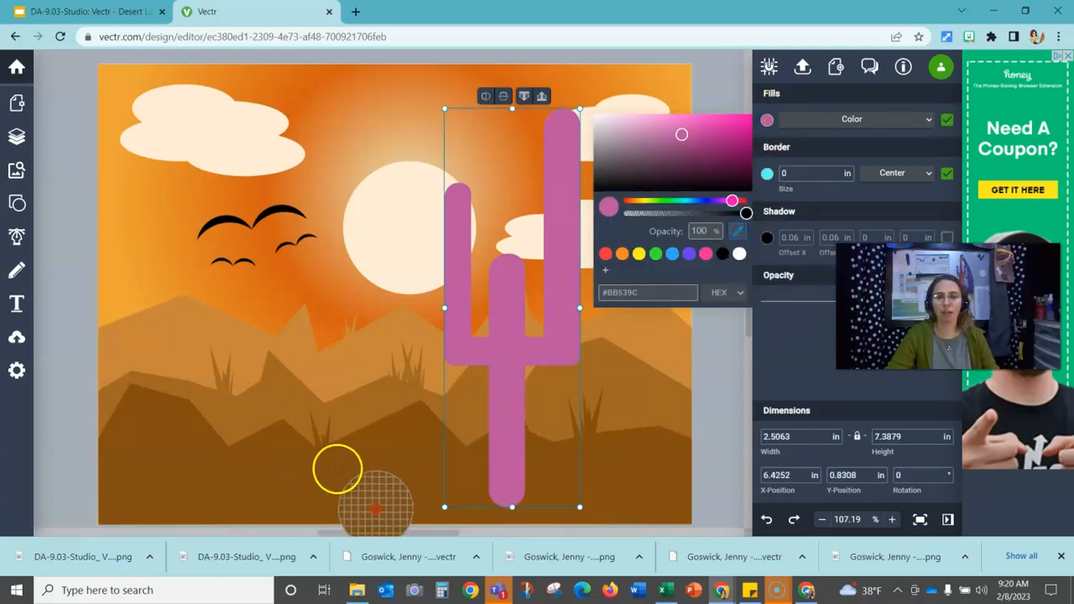
click(336, 468)
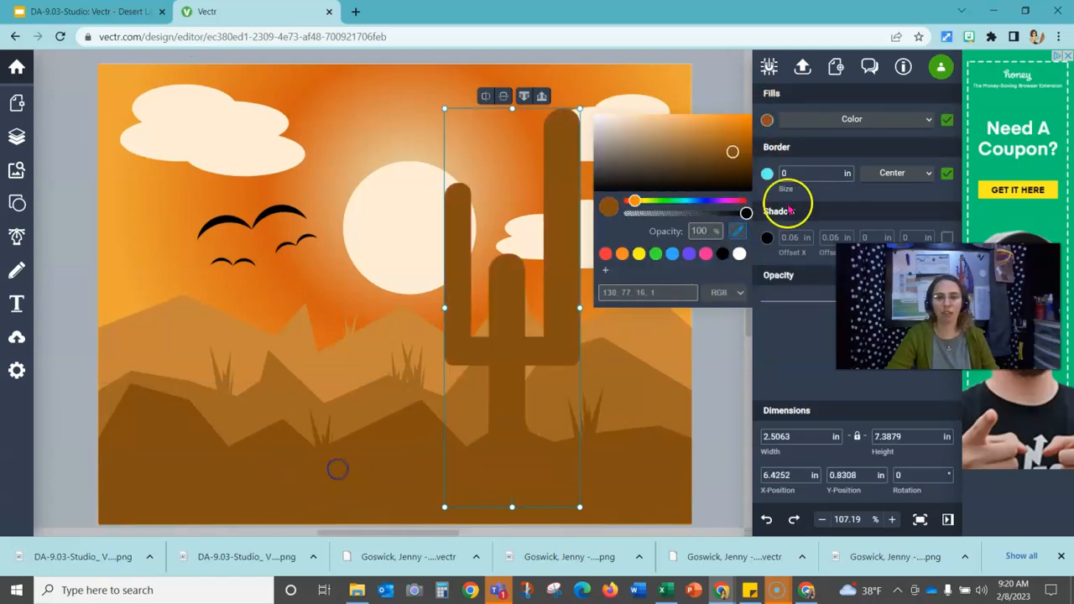
click(767, 119)
Scale the dark brown cactus to about 1.72 by 5.06 in and place it right of the sun at about X 7.50, Y 2.43 in
mouse_move(553, 296)
mouse_down()
mouse_move(558, 250)
mouse_move(551, 297)
mouse_up()
drag(444, 109, 477, 201)
drag(542, 383, 518, 359)
drag(450, 174, 466, 205)
drag(511, 311, 555, 301)
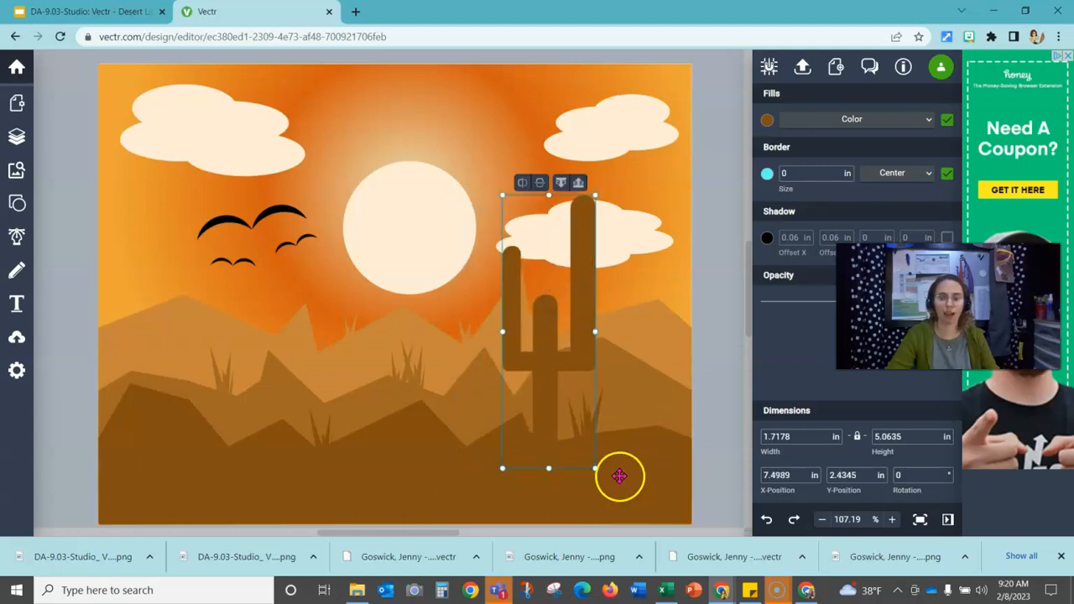
Duplicate the dark brown cactus and place one at about 1.02 by 2.99 in on the hills left of the sun
key(ctrl+c)
key(ctrl+v)
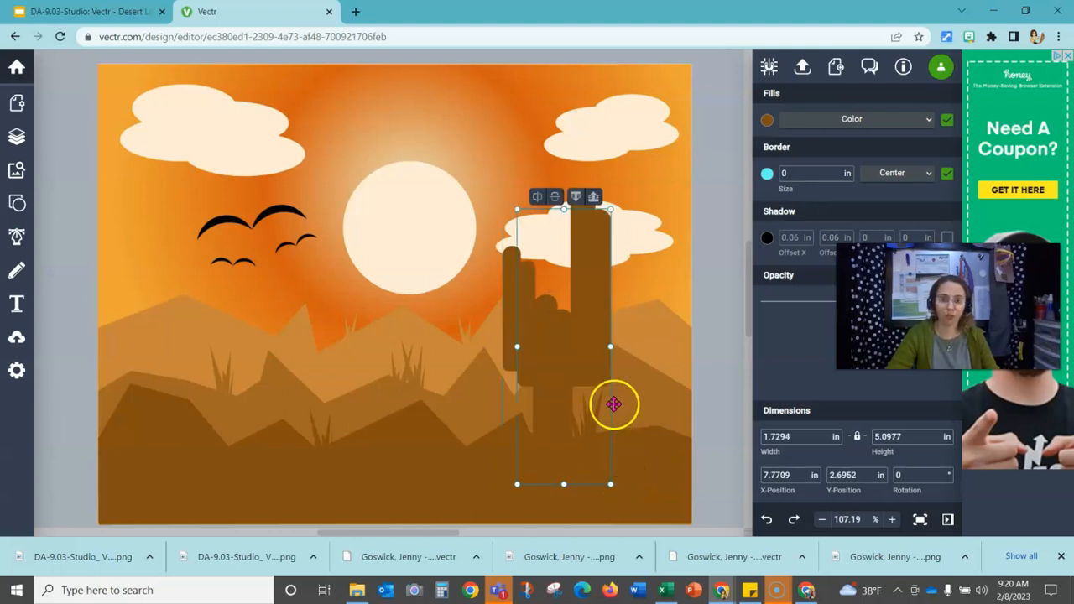
drag(580, 358, 315, 304)
drag(330, 141, 285, 243)
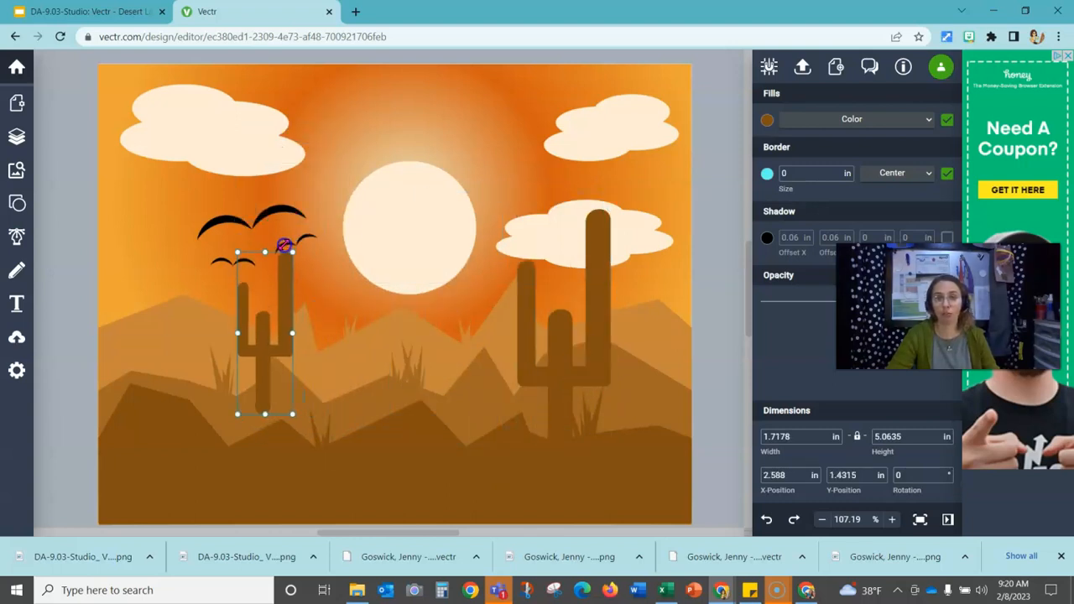
drag(283, 314, 299, 314)
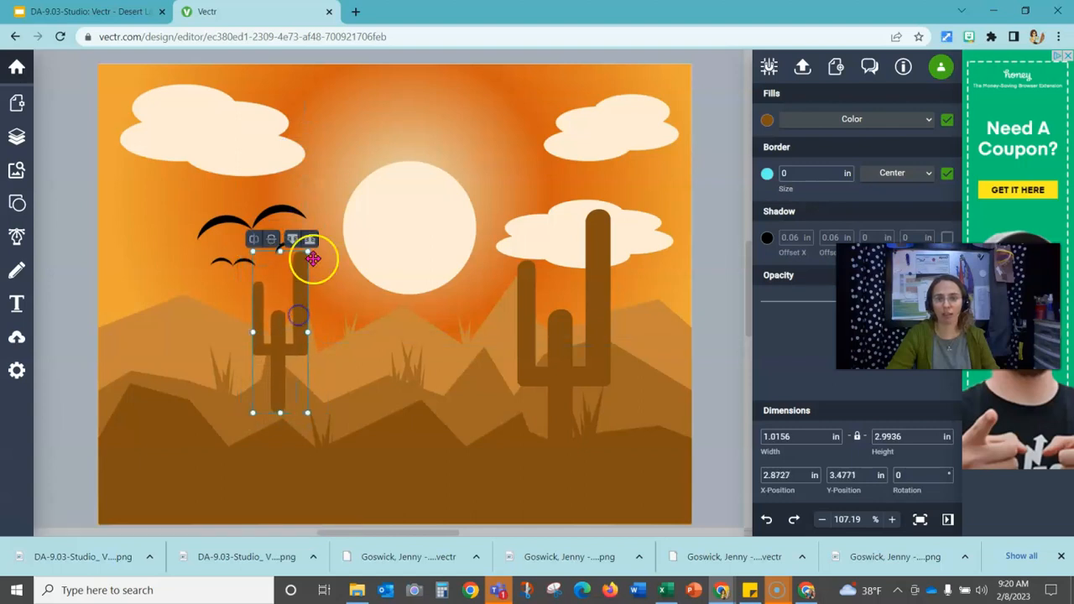
Flip the smaller cactus horizontally and shrink it to about 0.80 by 2.37 in at about X 3.44, Y 3.99 in
click(254, 239)
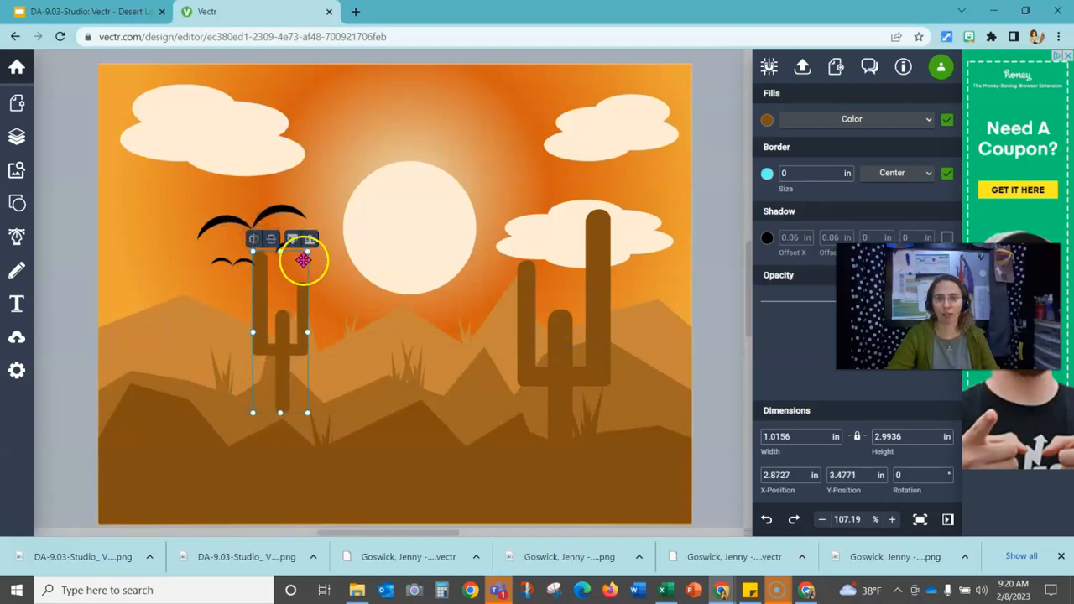
drag(308, 252, 298, 283)
drag(285, 350, 312, 343)
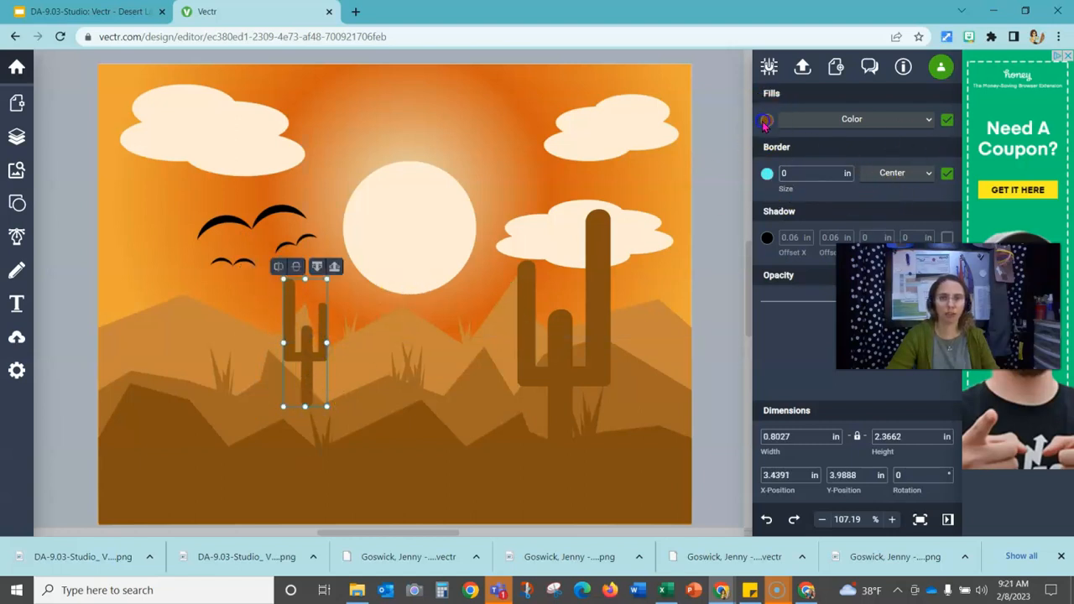
Fill the small flipped cactus with the middle hills' brown (#A06724), sampled with the eyedropper
click(766, 120)
click(738, 233)
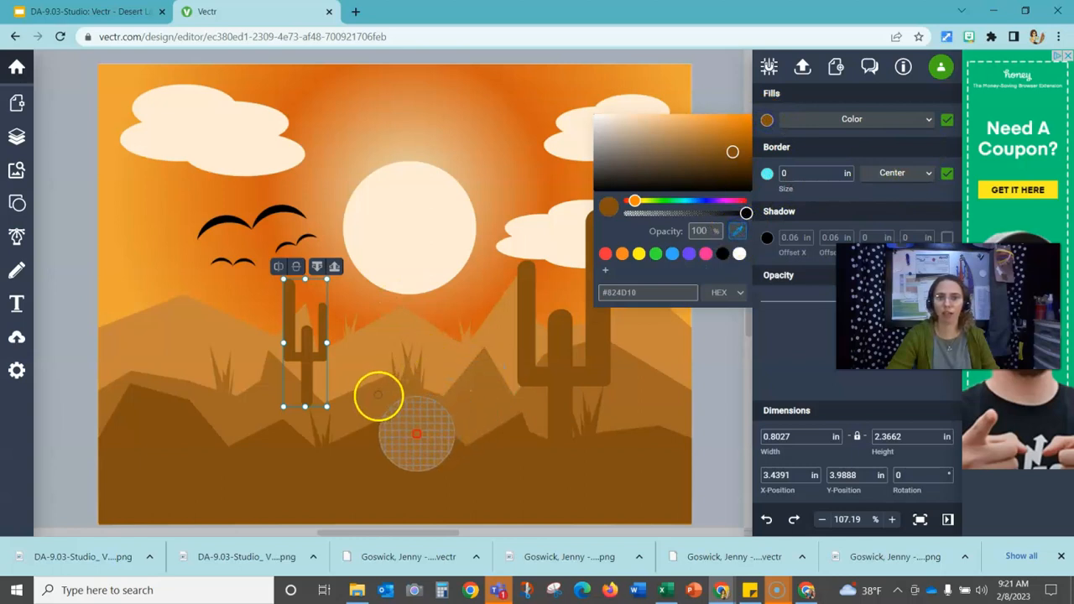
click(796, 98)
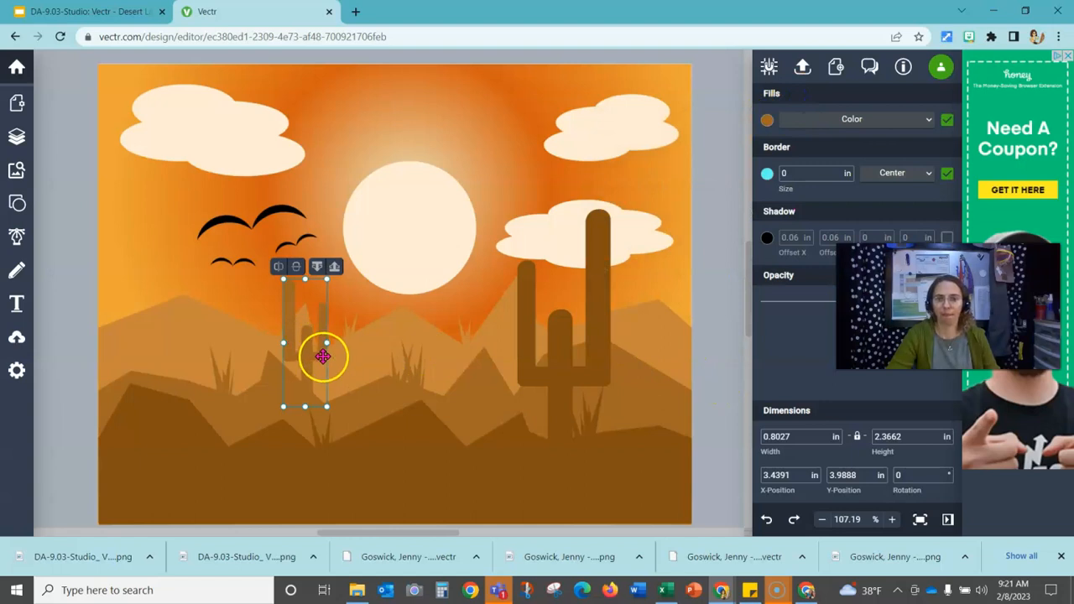
Place a copy of the small cactus, about 0.33 by 0.97 in, on the far-left hill, filled with the back hills' light brown (199, 133, 56)
drag(313, 357, 160, 292)
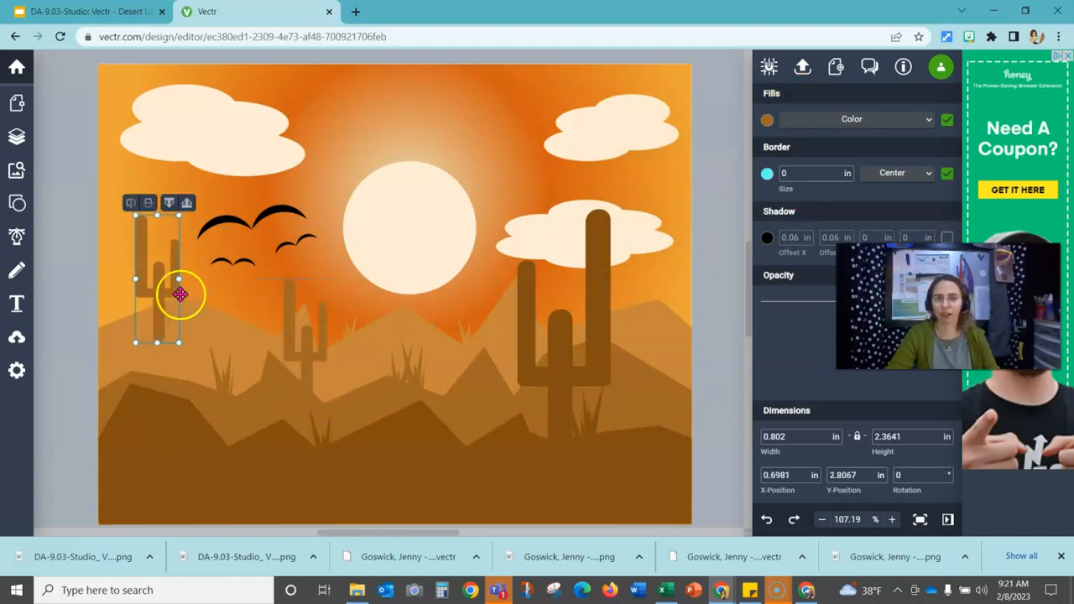
drag(178, 214, 137, 311)
click(767, 119)
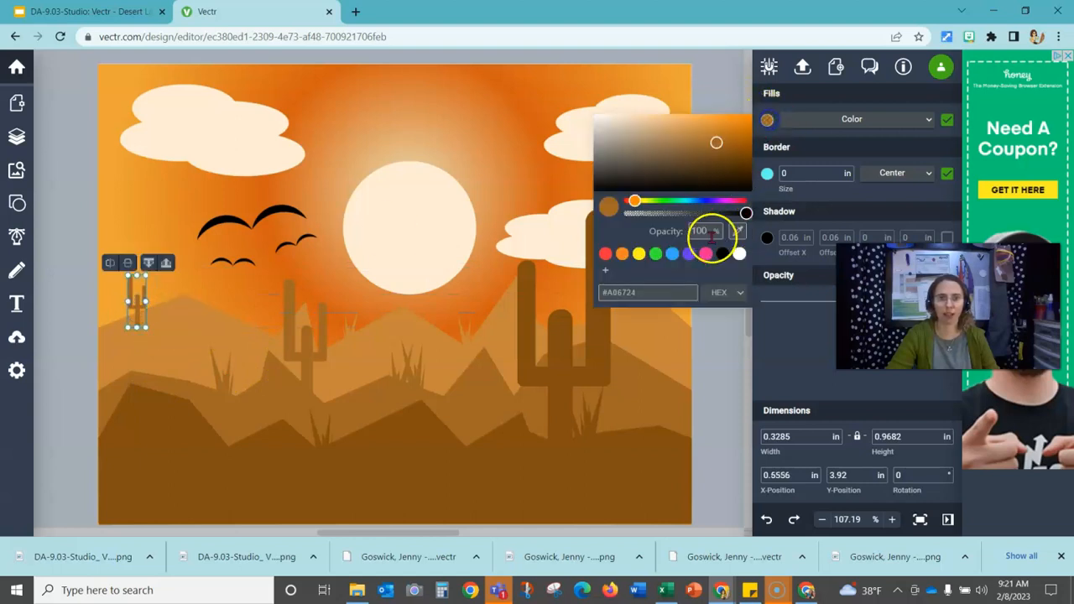
click(741, 227)
click(173, 348)
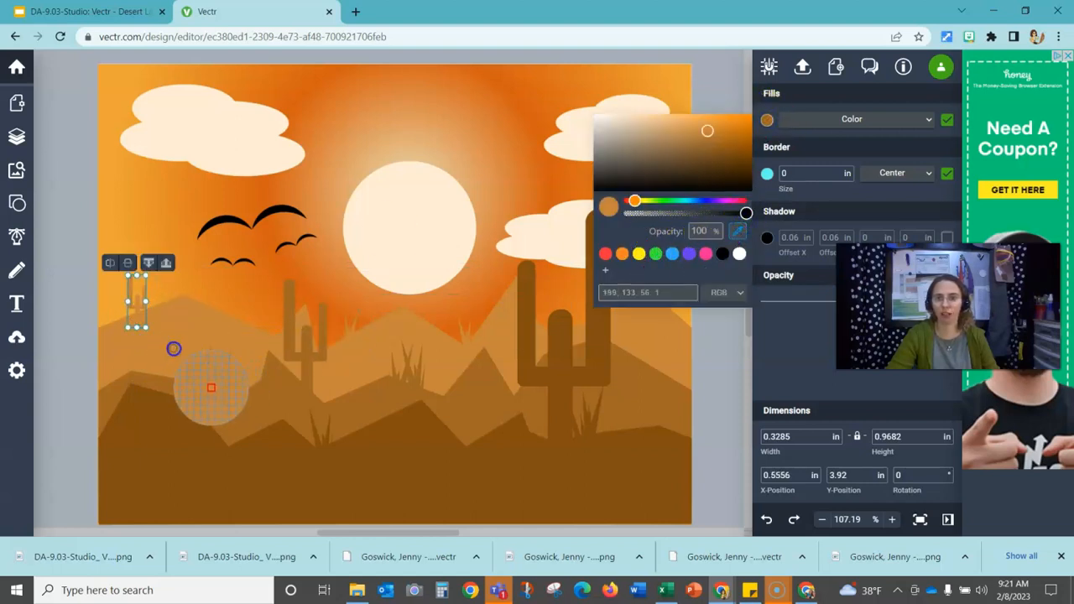
click(786, 101)
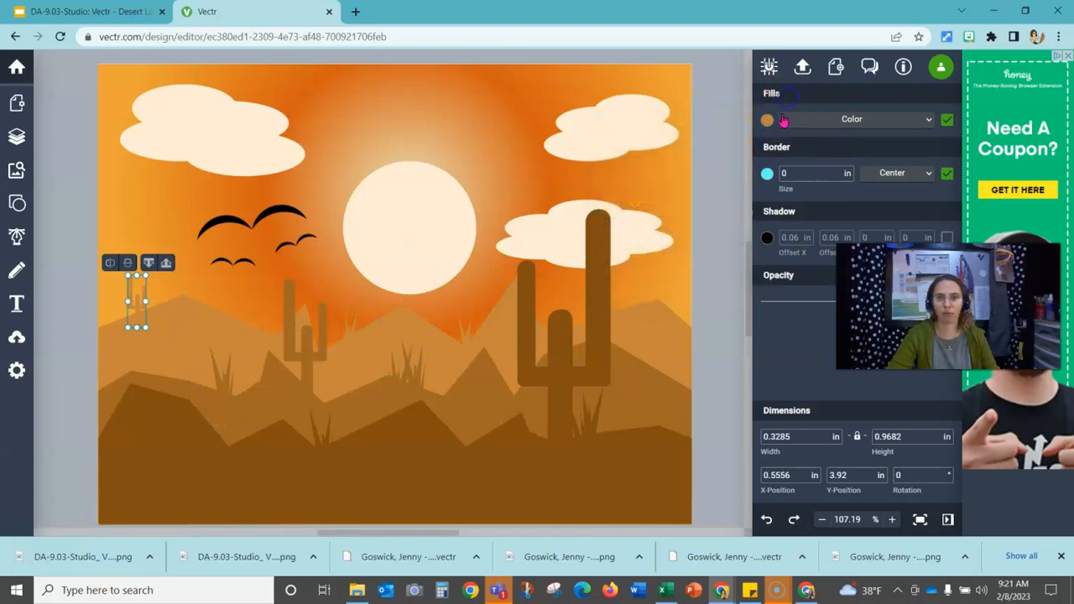
click(710, 222)
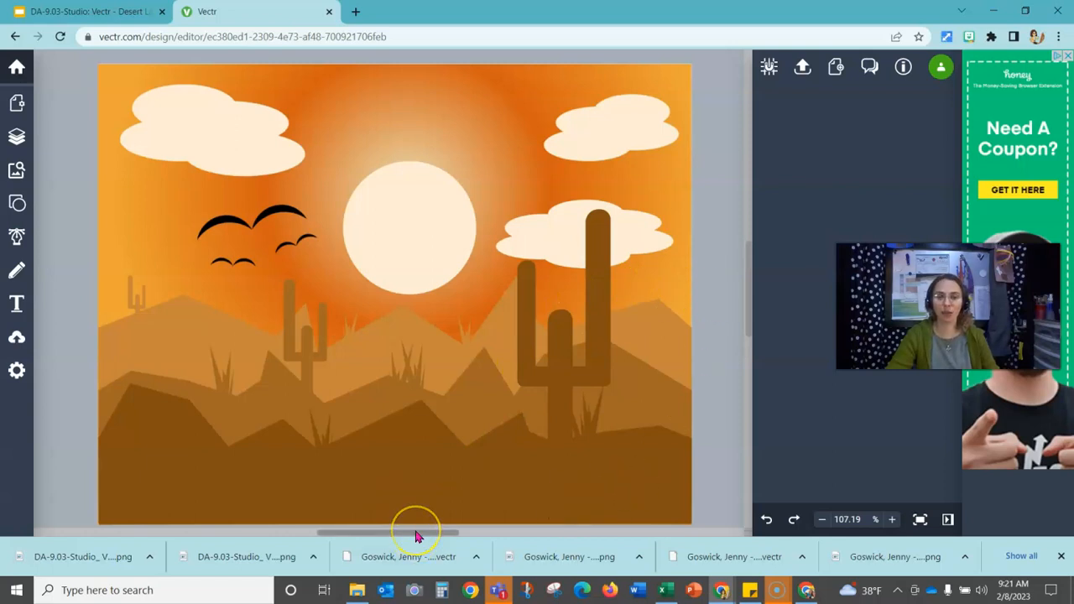
Tilt the spare cactus's crossbar upward to the right, and shift the right arm up and the left arm down to meet its ends
drag(417, 534, 517, 520)
click(504, 363)
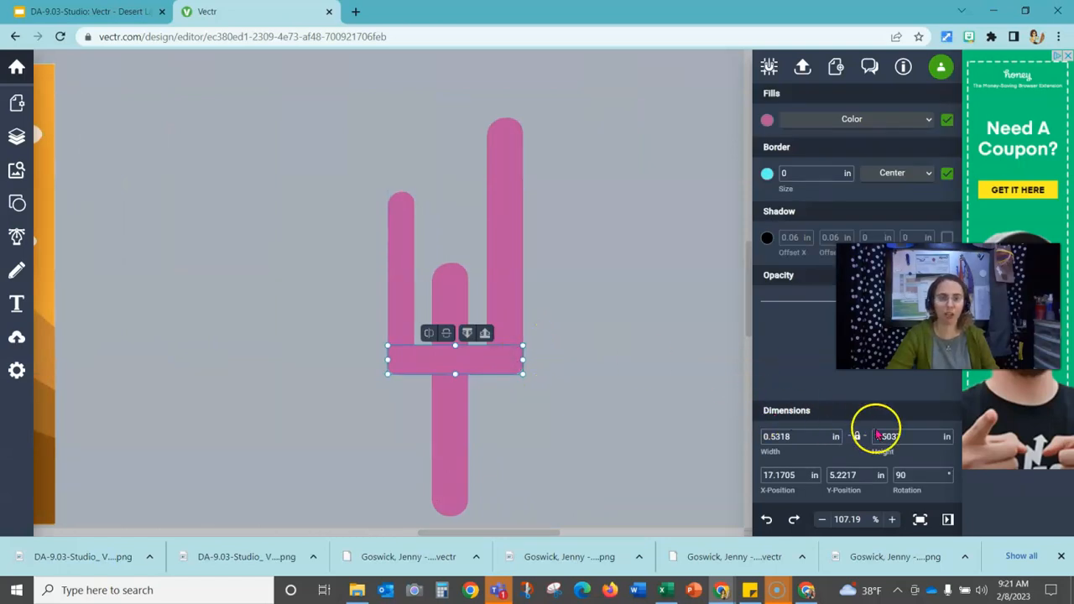
click(946, 477)
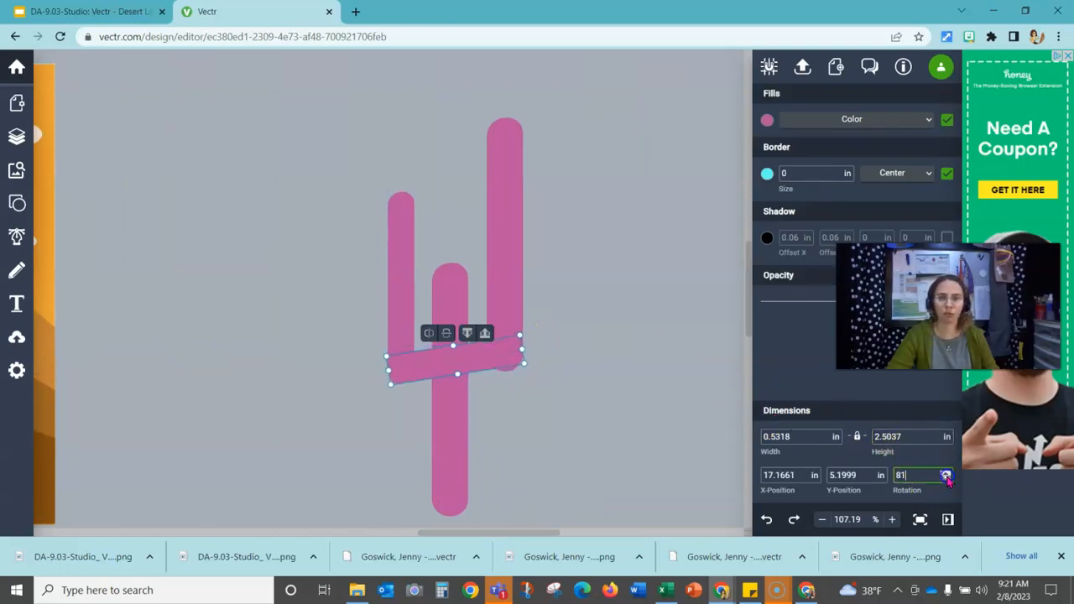
click(512, 334)
drag(502, 281, 504, 262)
drag(395, 285, 395, 302)
click(549, 290)
Narrow the spare cactus's trunk from its left side
click(453, 422)
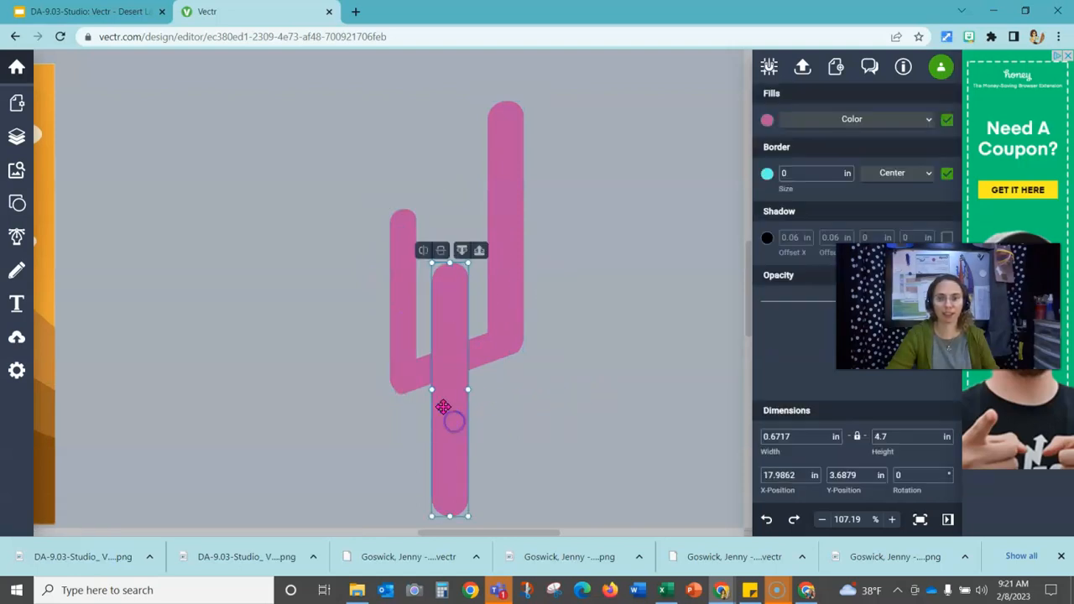
drag(431, 390, 446, 388)
click(492, 384)
click(498, 235)
click(505, 113)
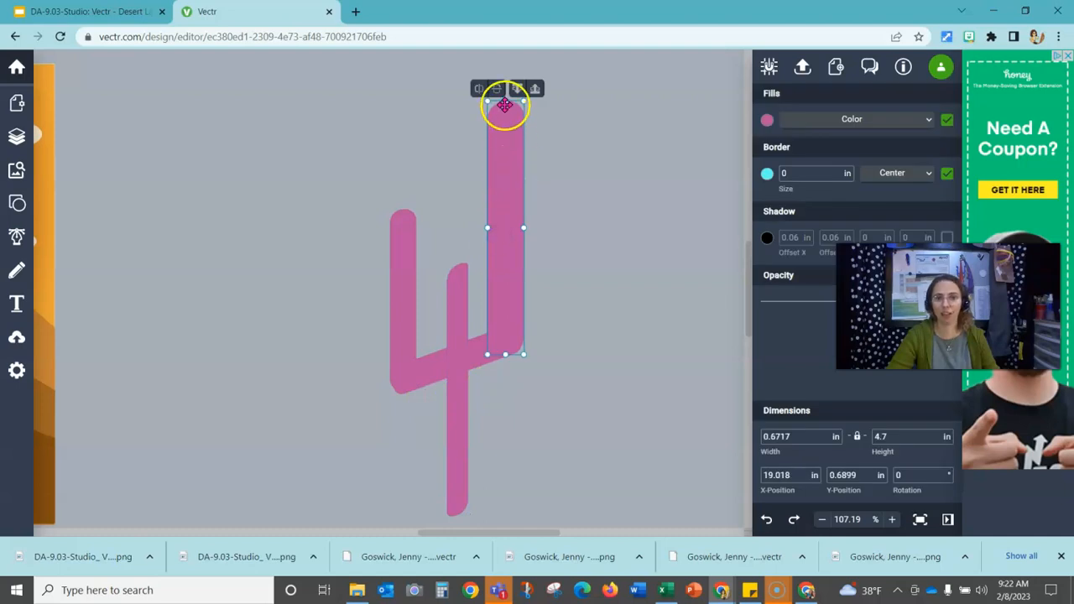
Shorten the spare cactus's left arm from its upper end and narrow it, to about 0.37 by 2.81 in
click(393, 252)
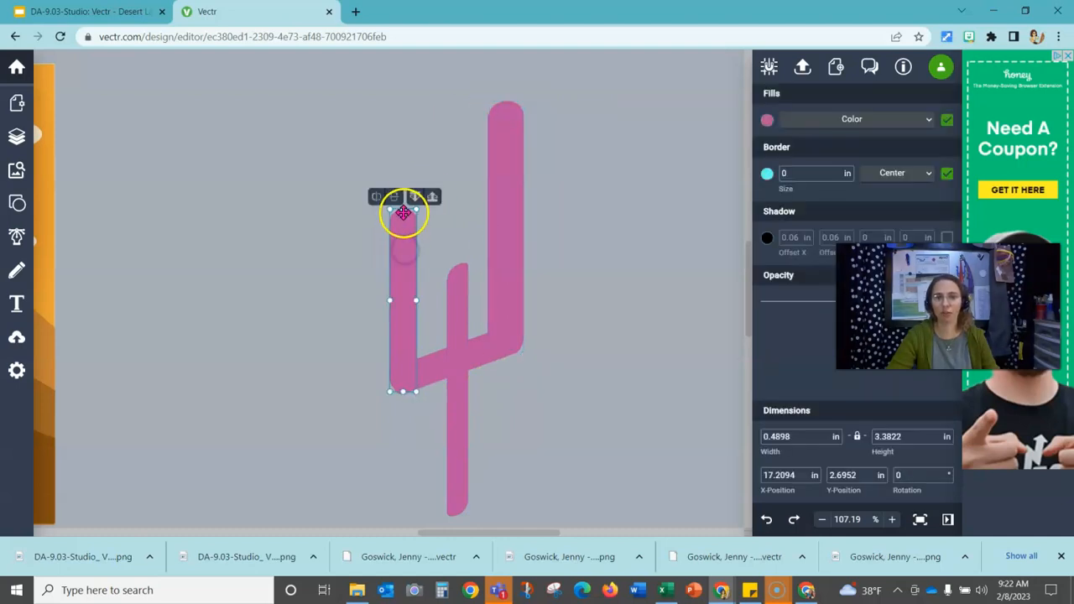
drag(403, 211, 403, 242)
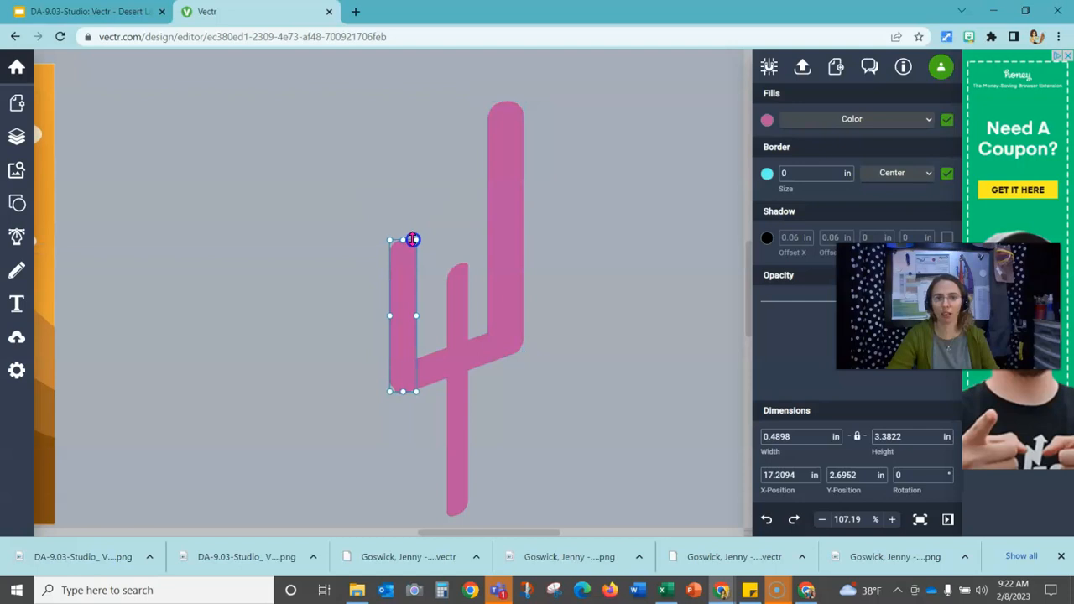
click(417, 316)
Shorten the spare cactus's tall right arm from its upper end and narrow it from its left side
click(496, 300)
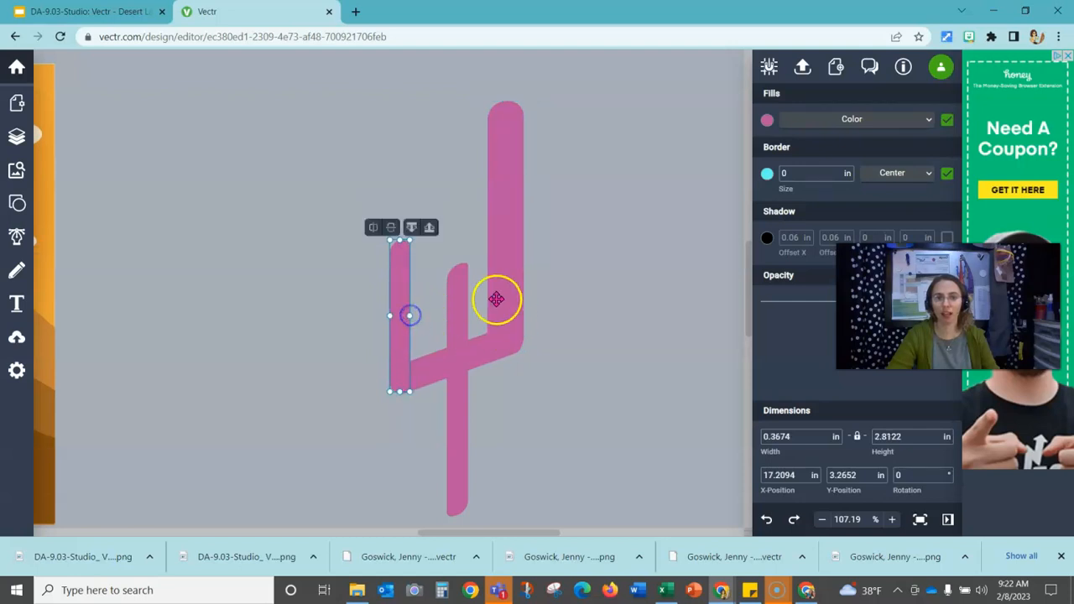
drag(507, 100, 506, 225)
drag(487, 290, 496, 292)
click(561, 307)
Unite the four reshaped bars into one cactus and place a copy of it to the left, at about X 12.51, Y 2.63 in
drag(543, 194, 351, 486)
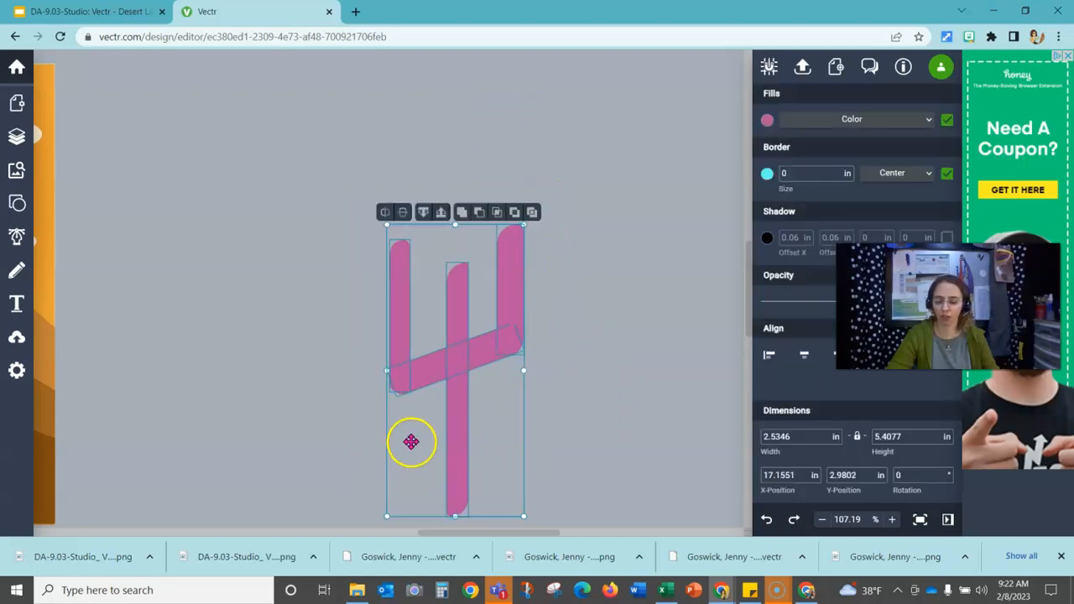
click(463, 215)
key(ctrl+c)
key(ctrl+v)
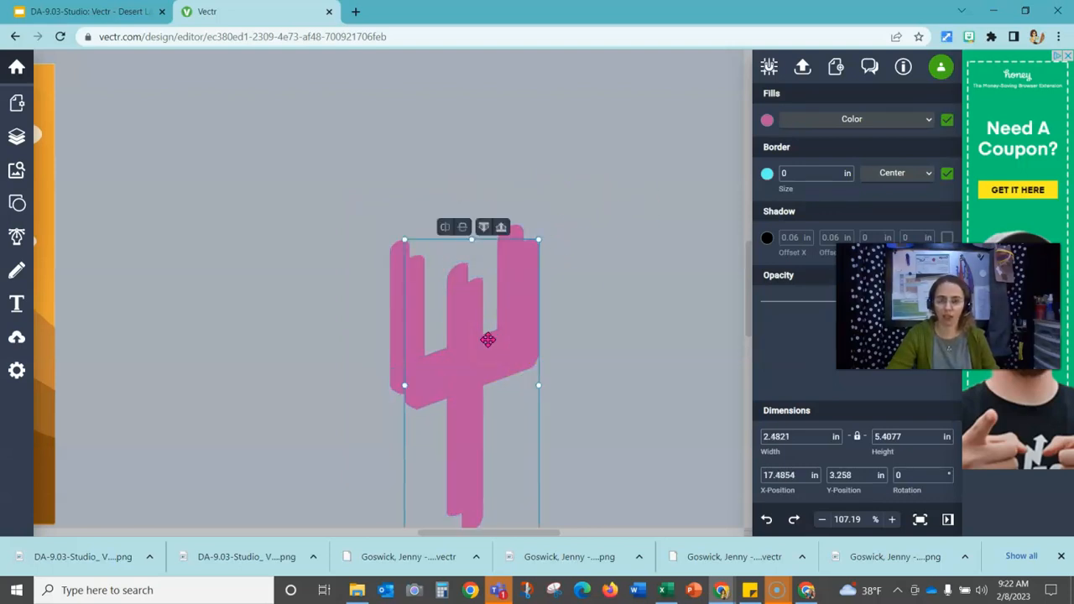
drag(491, 372, 222, 337)
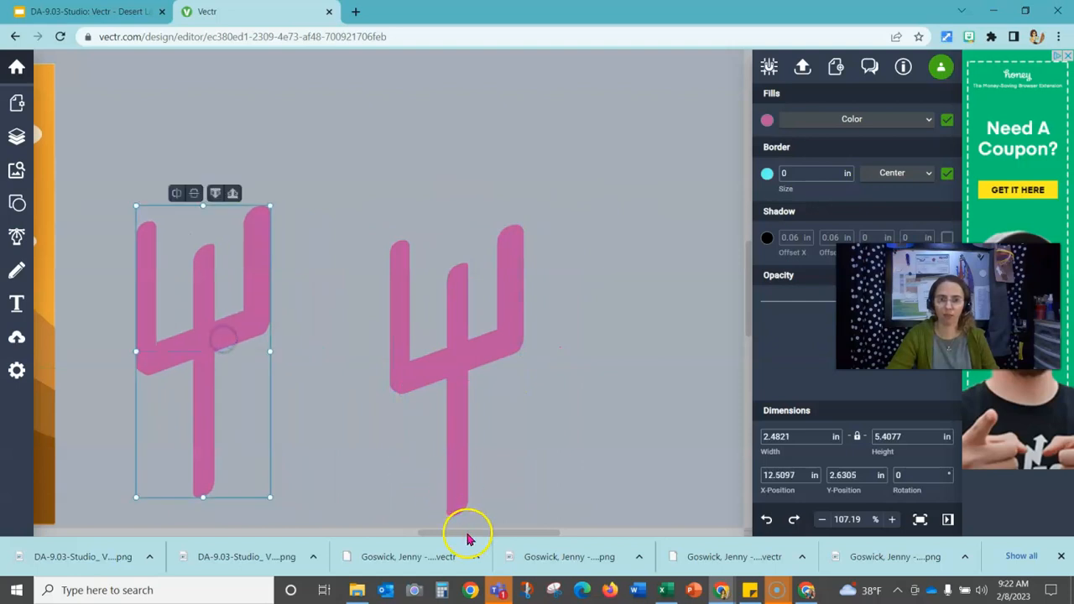
Move the copied tilted-arm cactus onto the left part of the desert scene, at about X 1.11, Y 2.63 in
drag(455, 532, 383, 532)
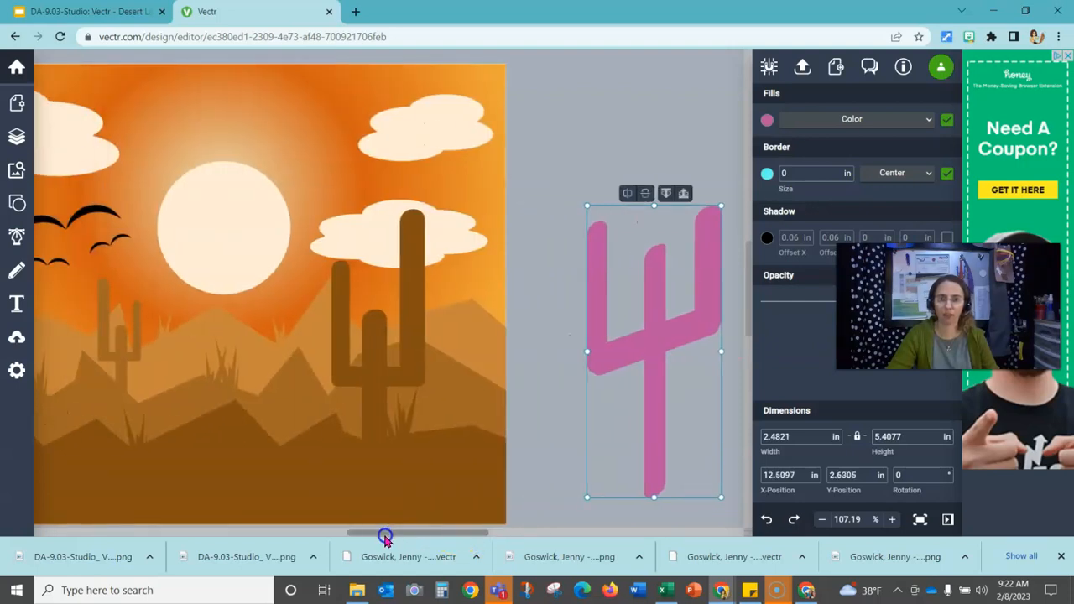
drag(627, 348, 232, 347)
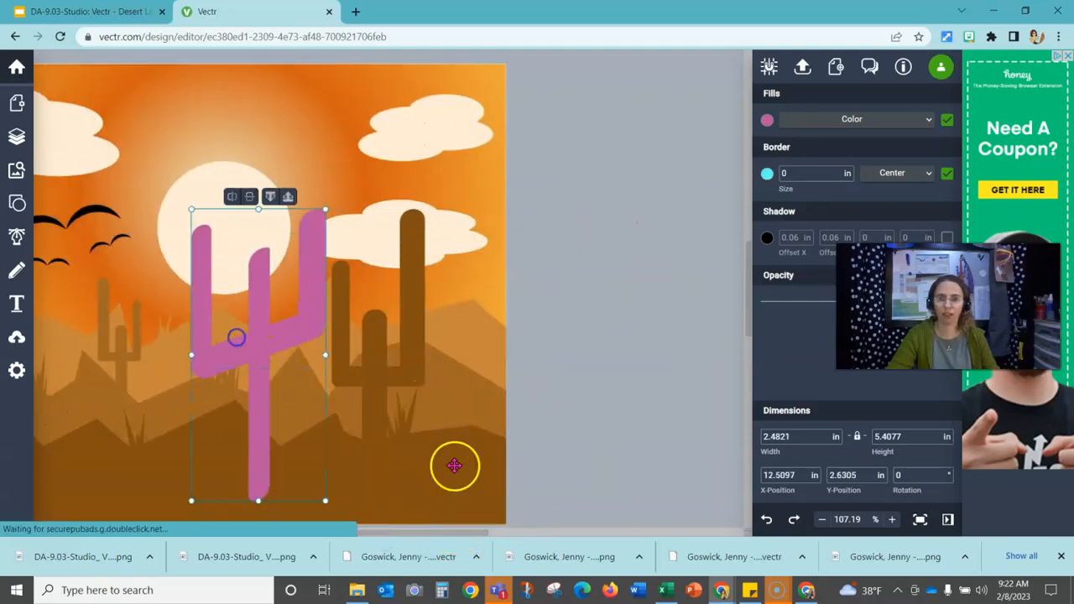
drag(389, 532, 343, 537)
drag(543, 331, 350, 329)
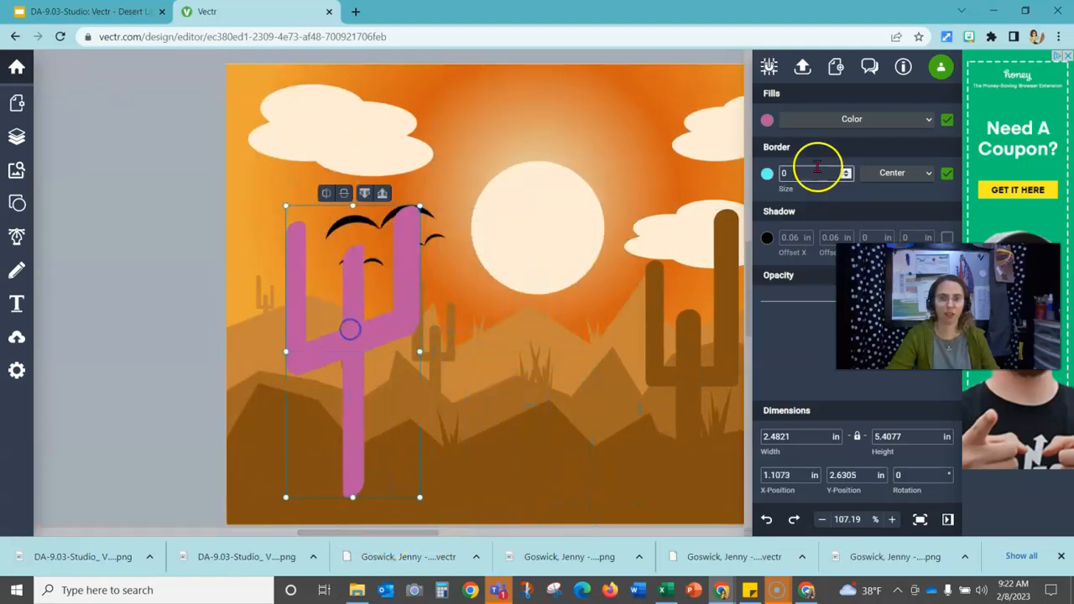
Fill the tilted-arm cactus with the middle hills' brown (160, 103, 36), sampled with the eyedropper
click(766, 122)
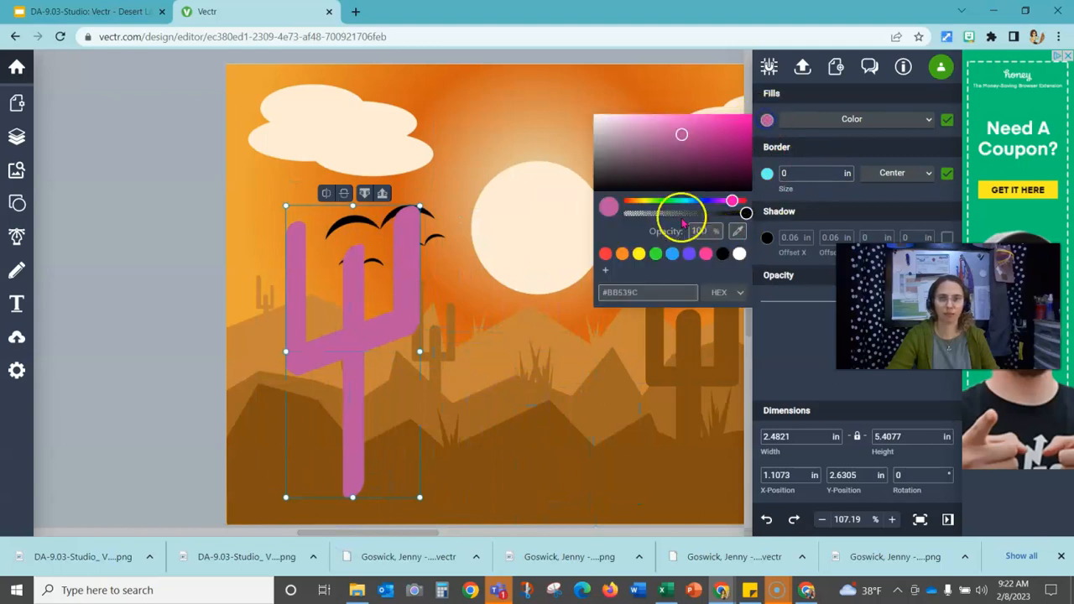
click(736, 235)
click(485, 403)
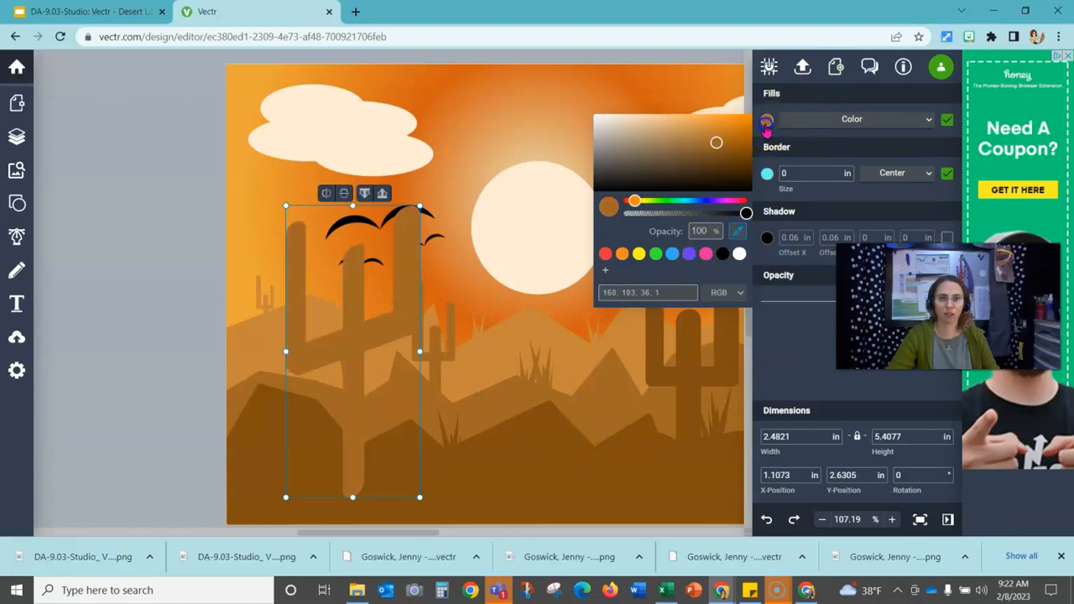
click(182, 243)
Shrink the tilted-arm cactus to about 0.79 by 1.71 in and place it on the left hills between the two small cacti
click(297, 263)
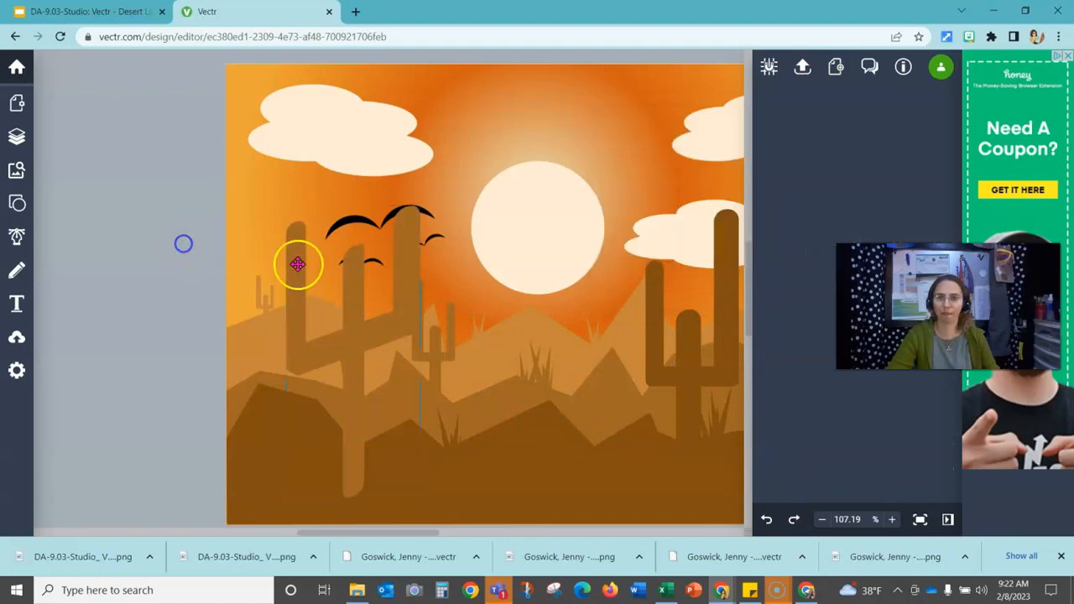
drag(287, 209, 359, 380)
drag(395, 433, 316, 329)
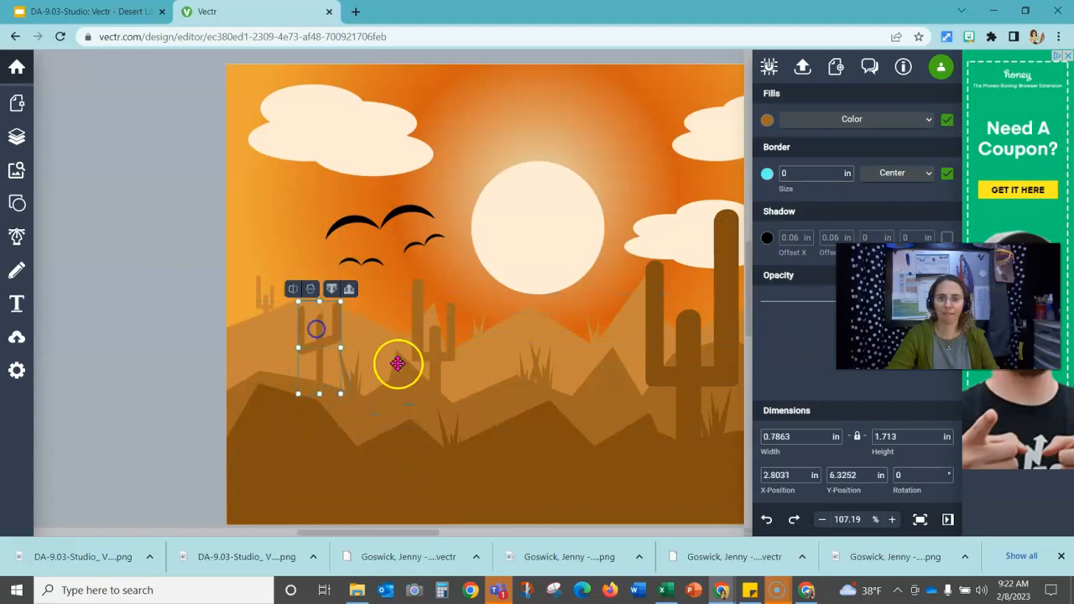
click(149, 331)
drag(398, 531, 420, 532)
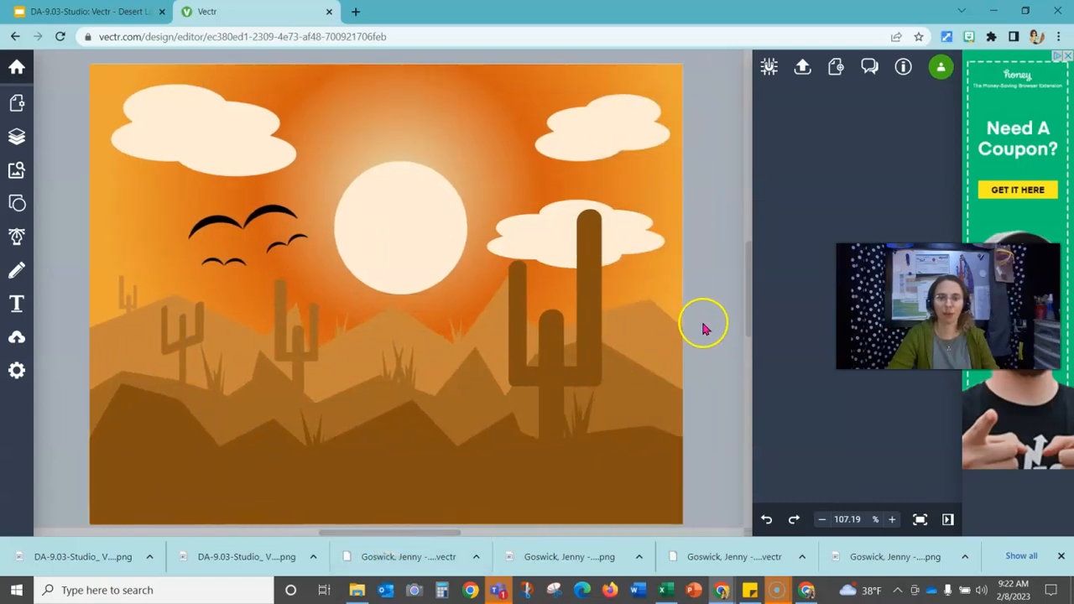